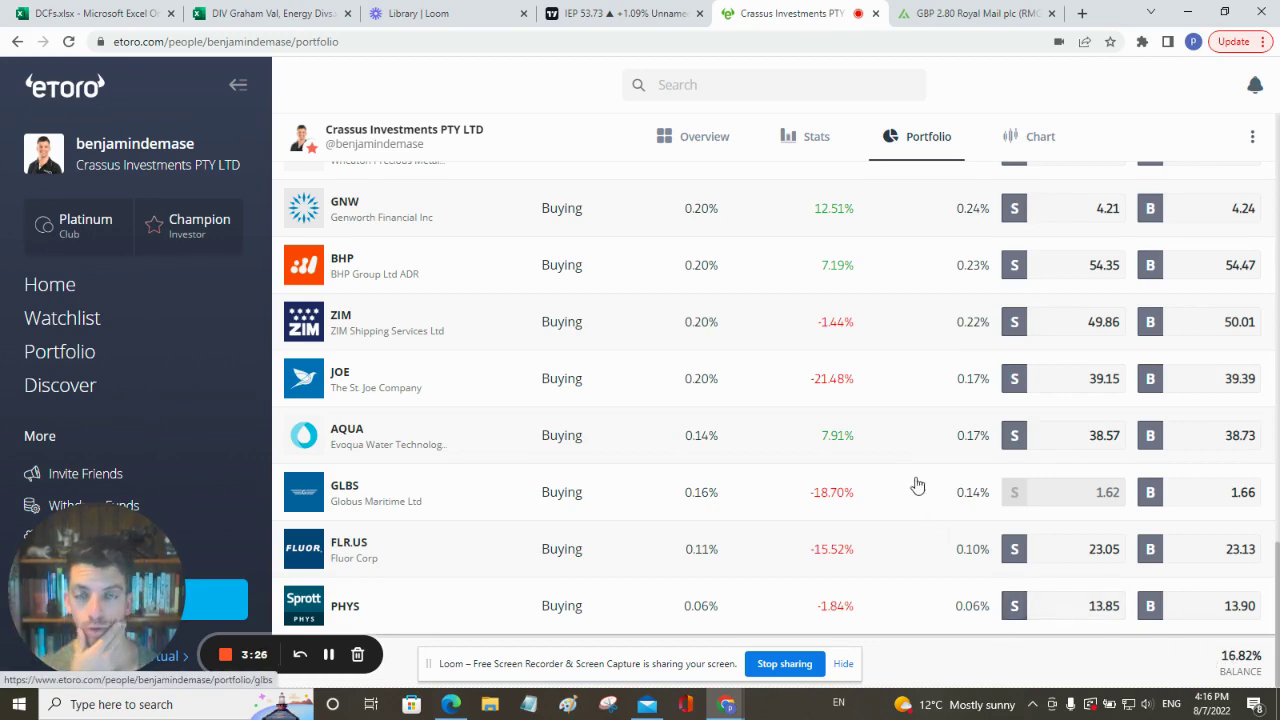
# - Switch to the DIV Graham Val, Energy Divs workbook and set the dividend model's Target Rate of Return to 20%
pyautogui.scroll(3, 917, 485)
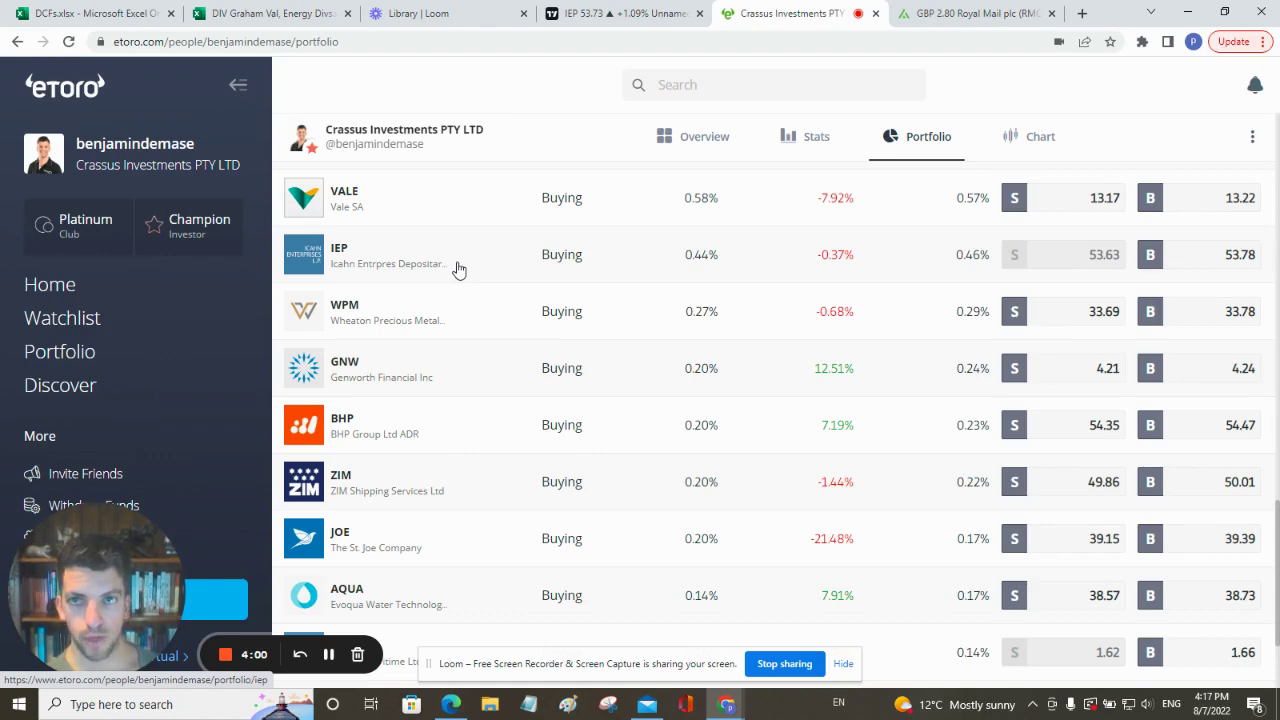
pyautogui.click(306, 13)
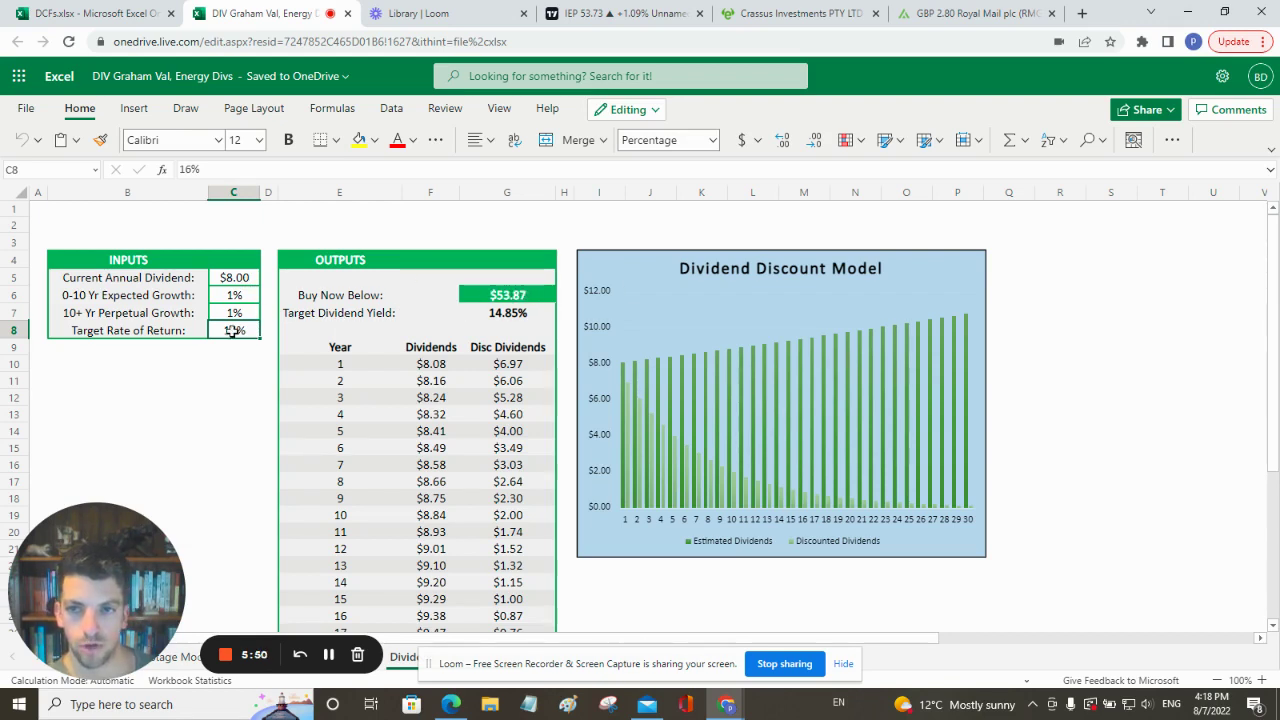
pyautogui.write('20')
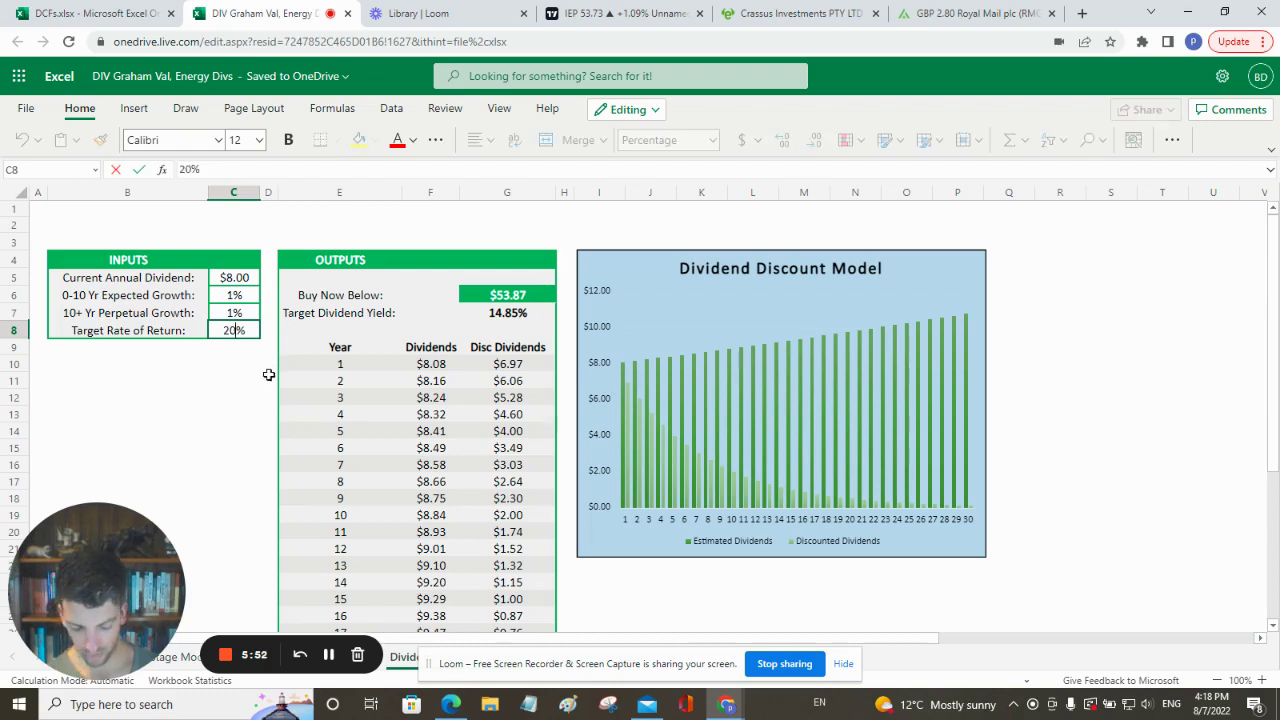
pyautogui.press('Return')
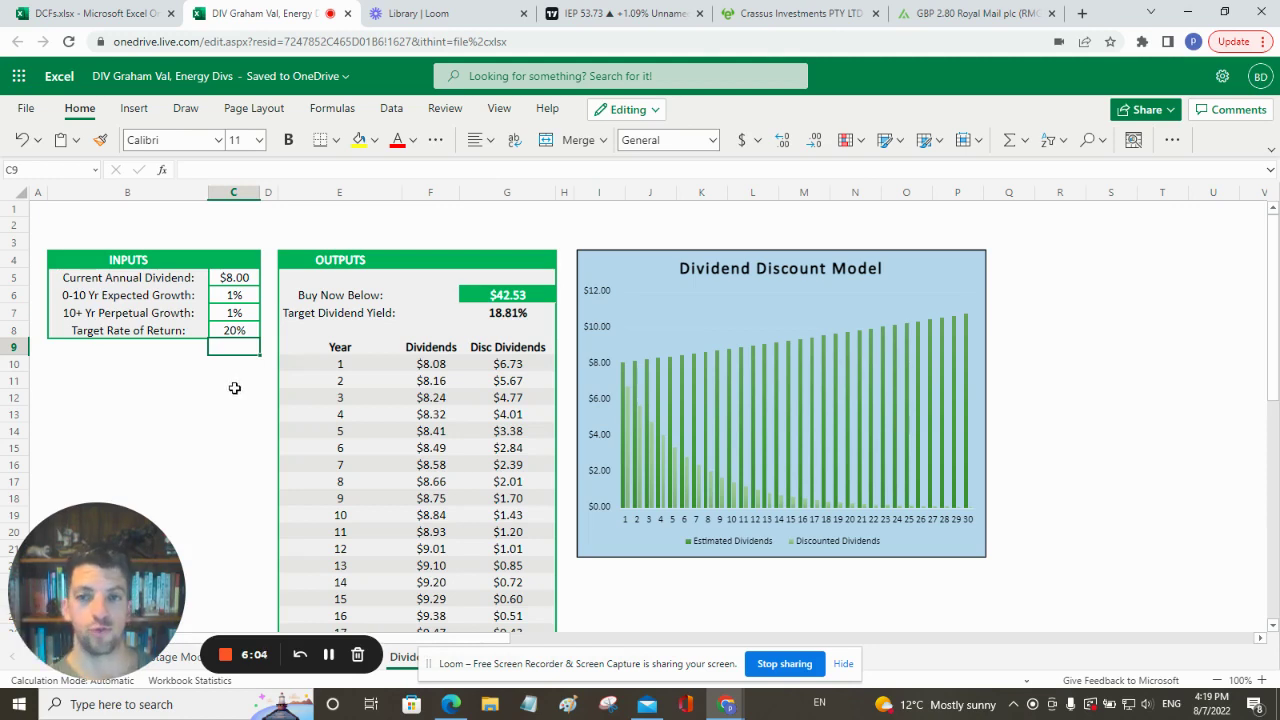
# - Set the Target Rate of Return in the dividend discount model to 18%
pyautogui.click(236, 331)
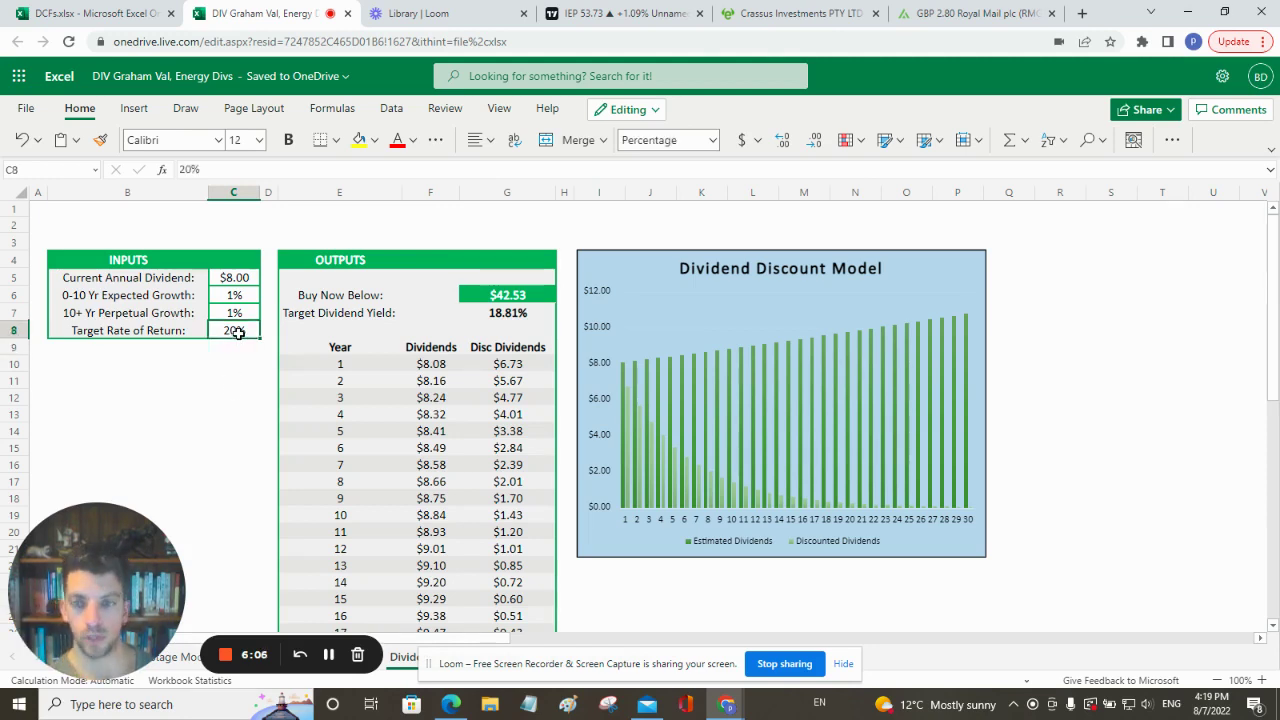
pyautogui.write('18')
pyautogui.press('Return')
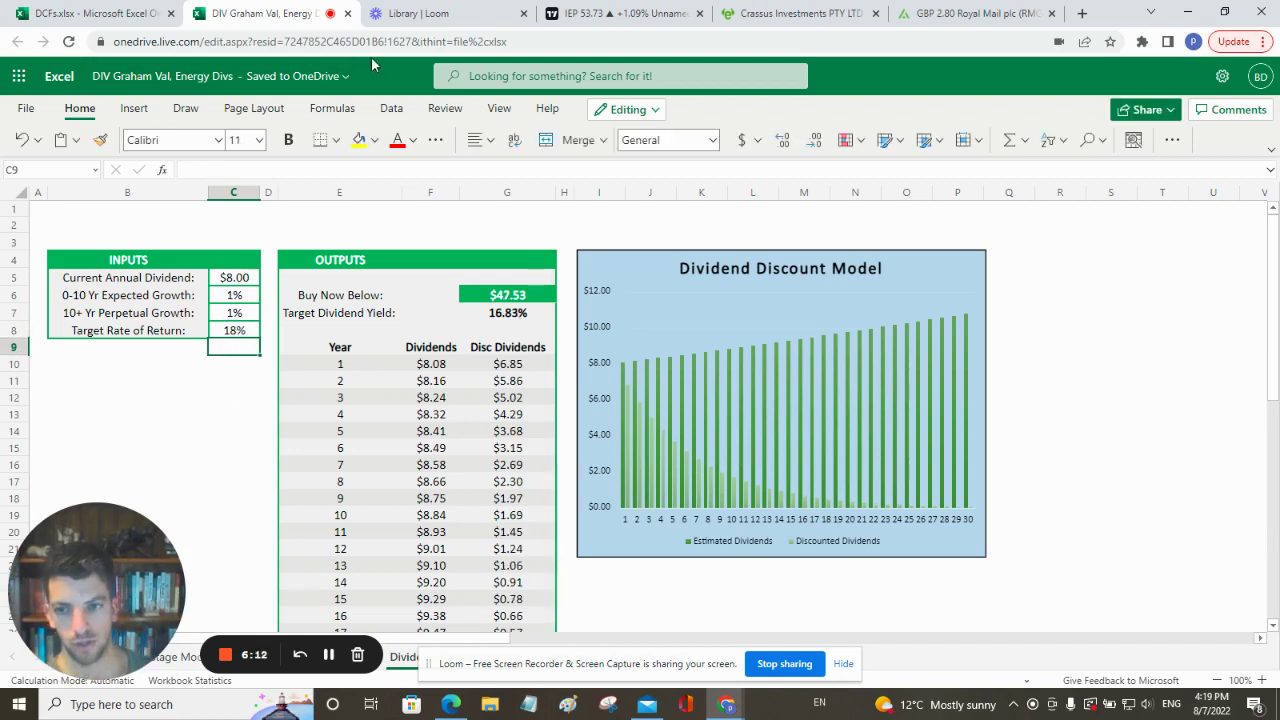
# - Switch to the eToro portfolio and sort the holdings by P/L(%) ascending, with the largest losses first
pyautogui.click(778, 20)
pyautogui.scroll(8, 777, 331)
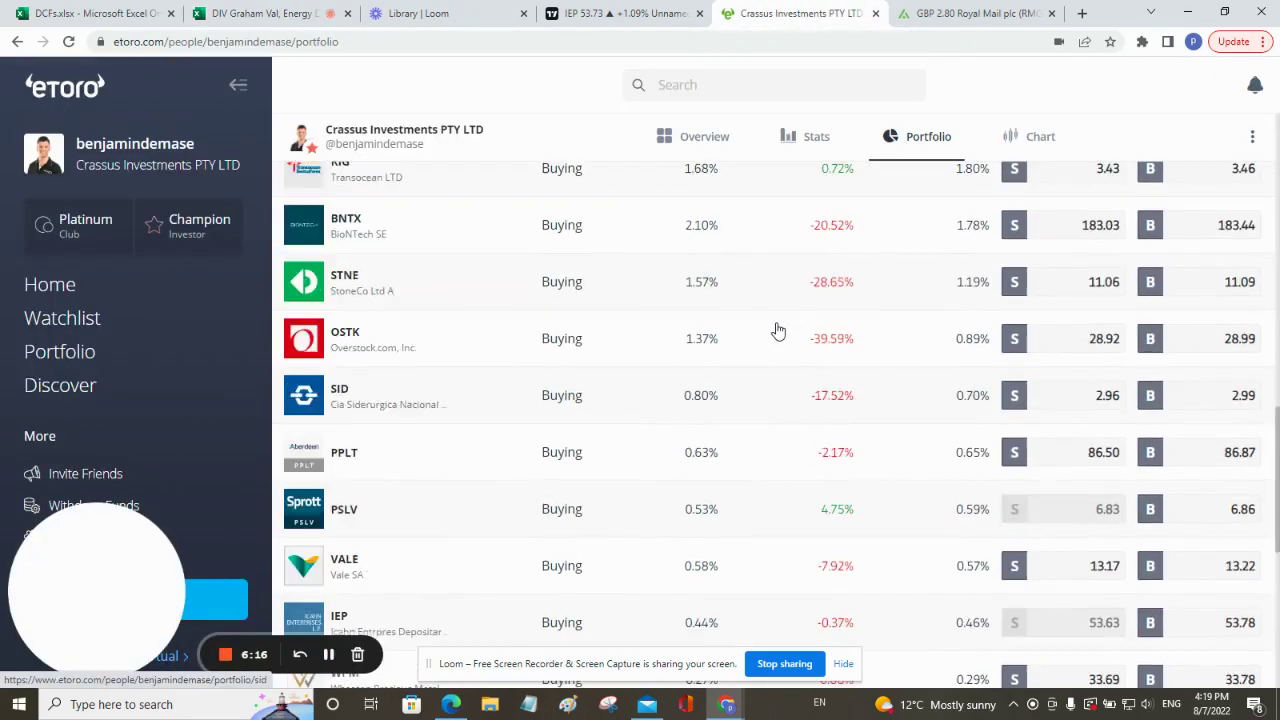
pyautogui.scroll(1, 778, 330)
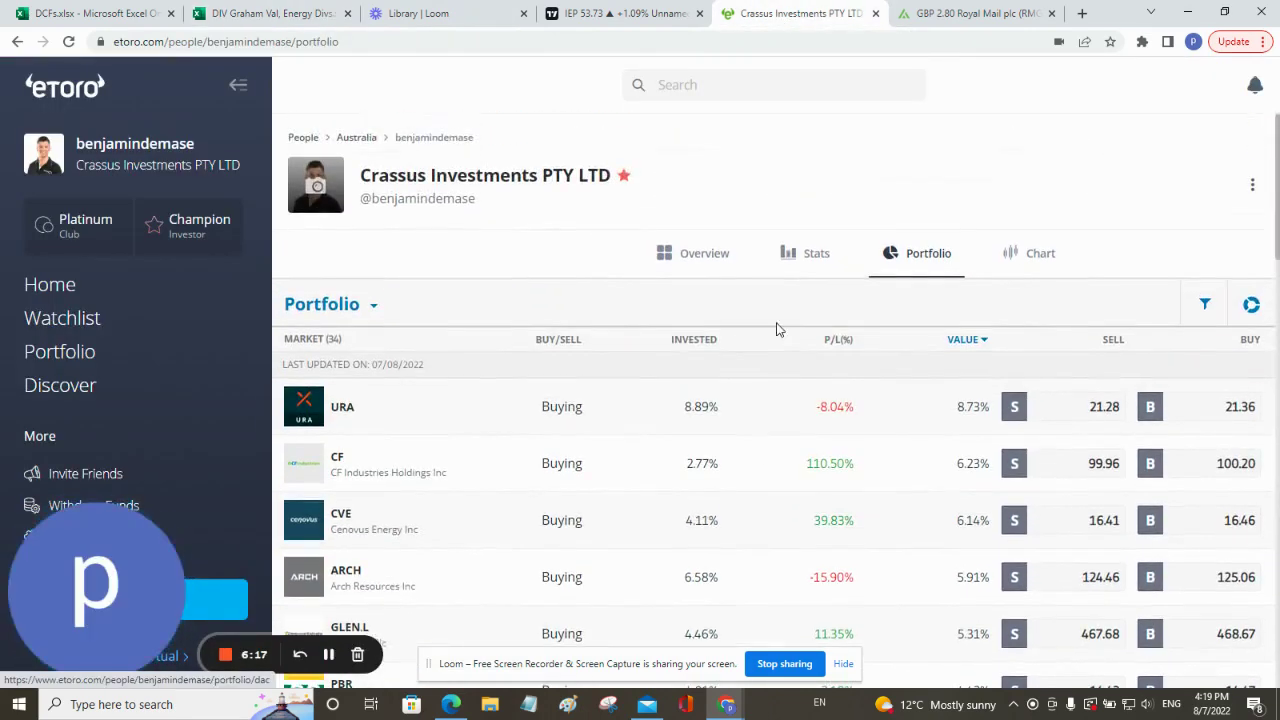
pyautogui.click(838, 340)
pyautogui.click(846, 343)
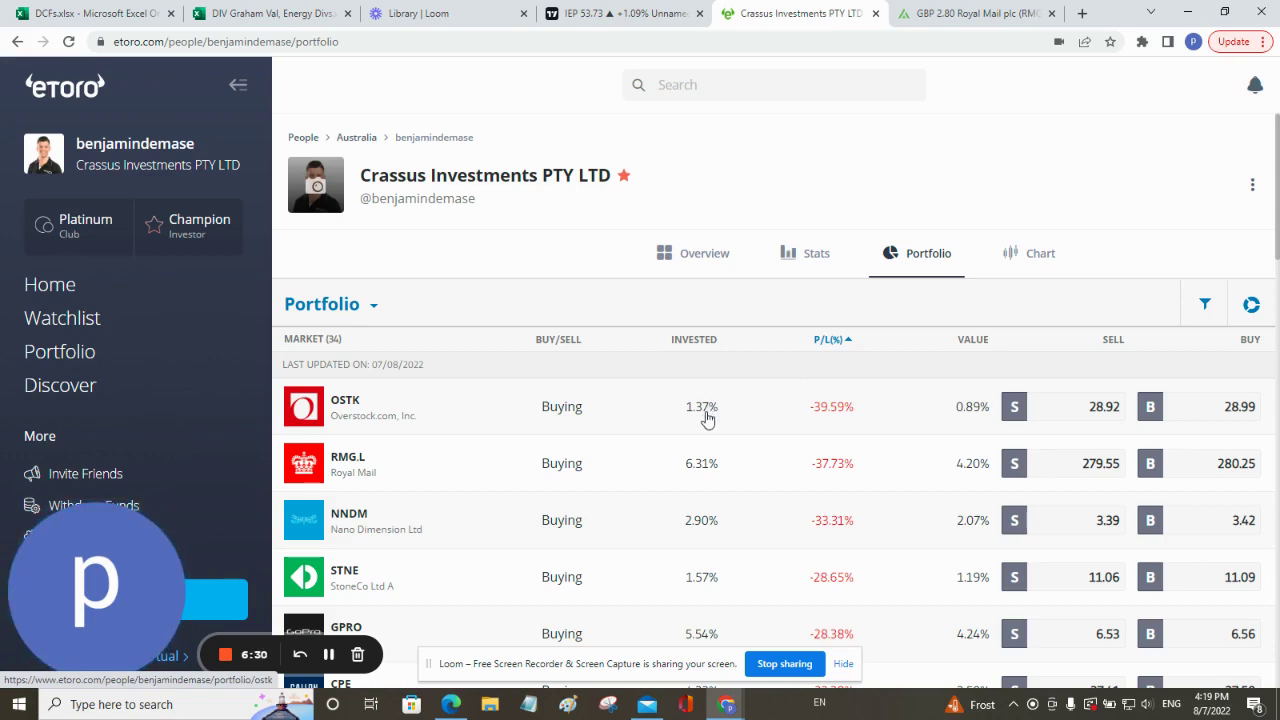
pyautogui.scroll(-1, 537, 463)
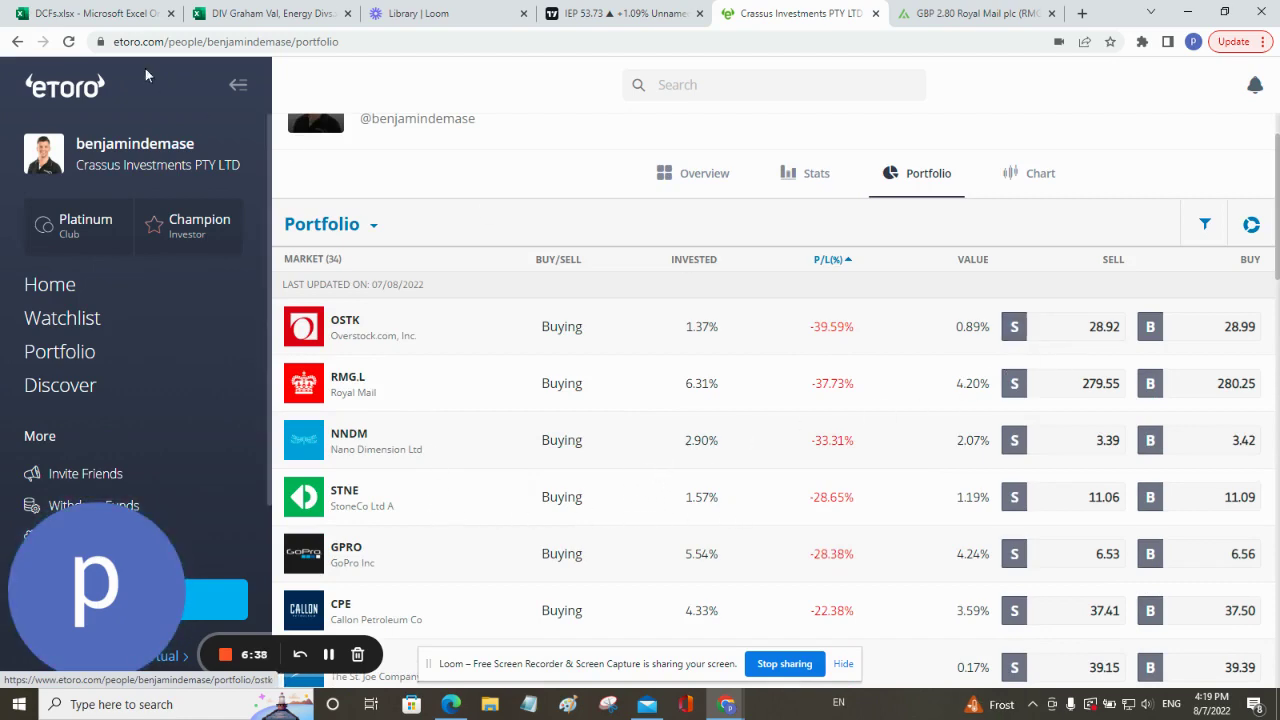
# - Switch to the DCFs workbook and examine the OSTK model's assumptions, cash flows, intrinsic value and rate of return
pyautogui.click(127, 20)
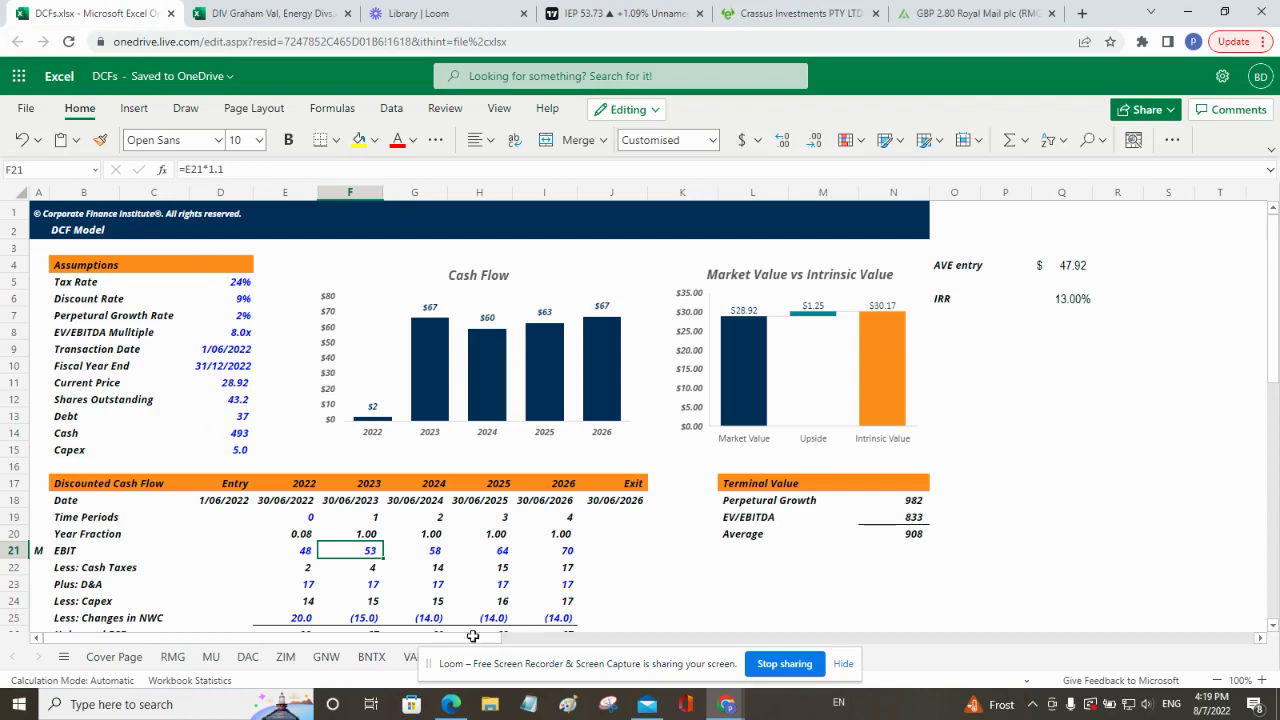
pyautogui.click(845, 664)
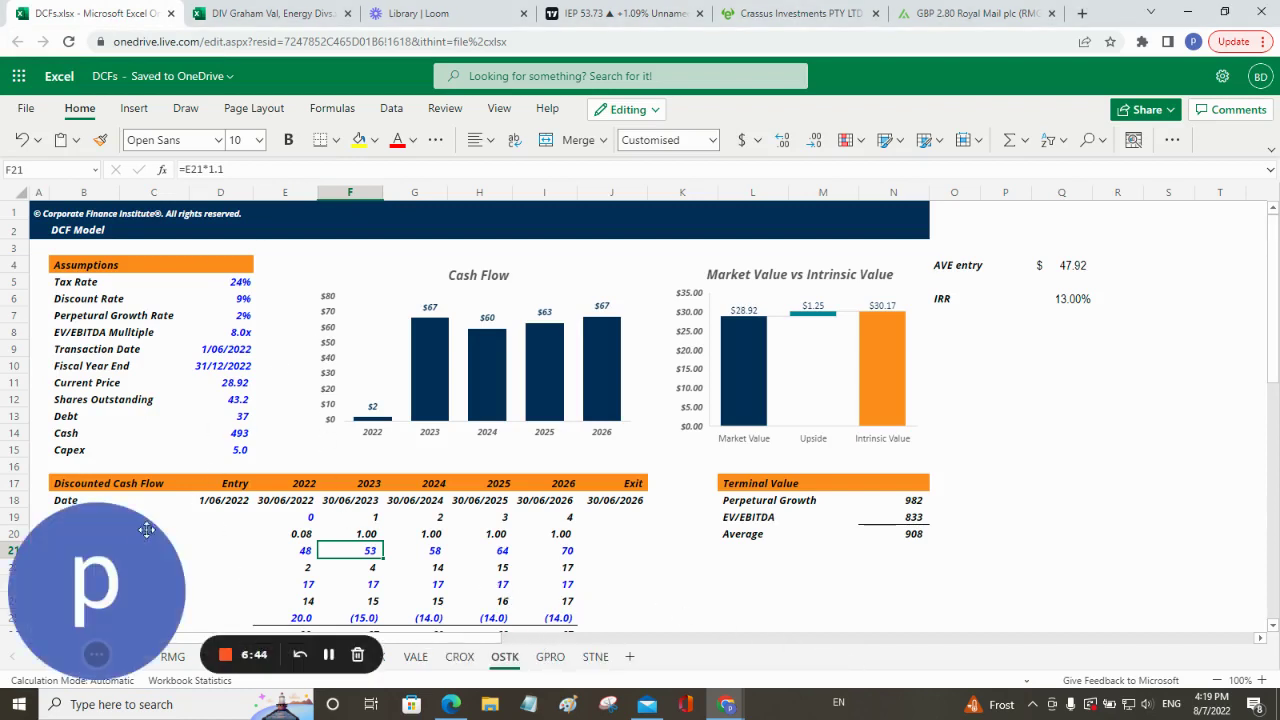
pyautogui.moveTo(233, 555); pyautogui.dragTo(1091, 386)
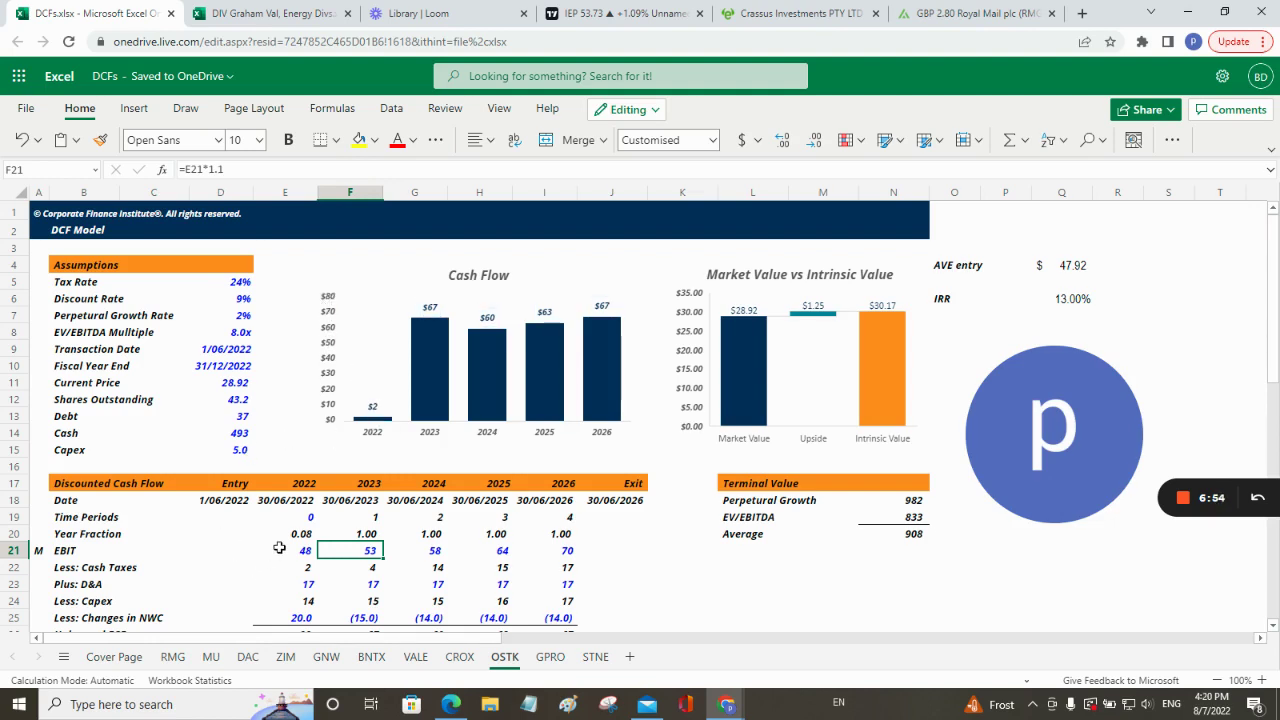
pyautogui.scroll(-2, 280, 548)
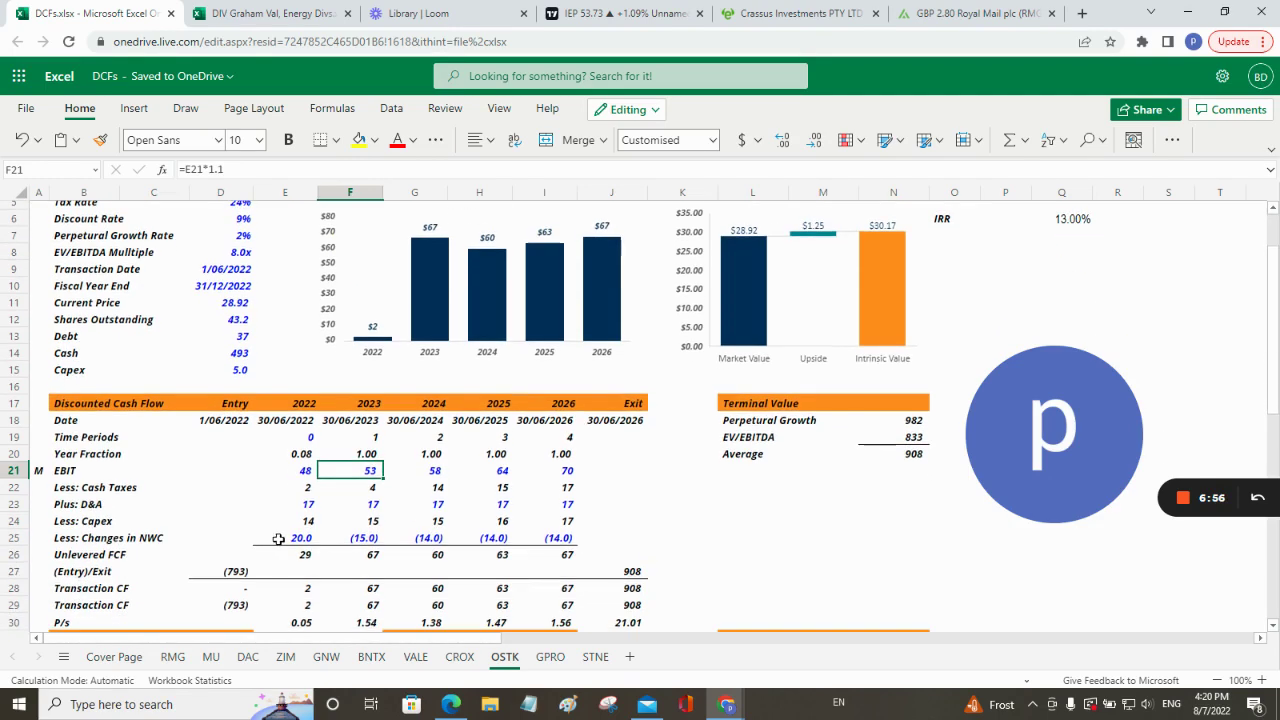
pyautogui.scroll(2, 278, 538)
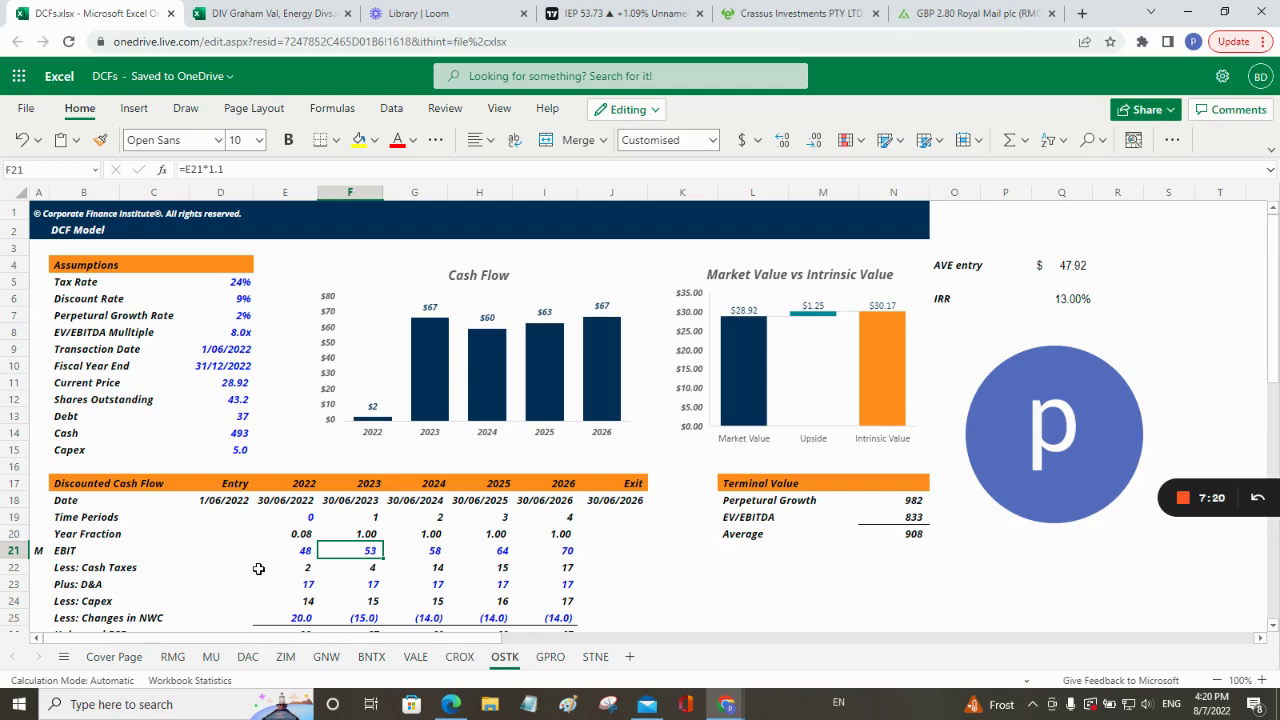
pyautogui.scroll(-6, 258, 568)
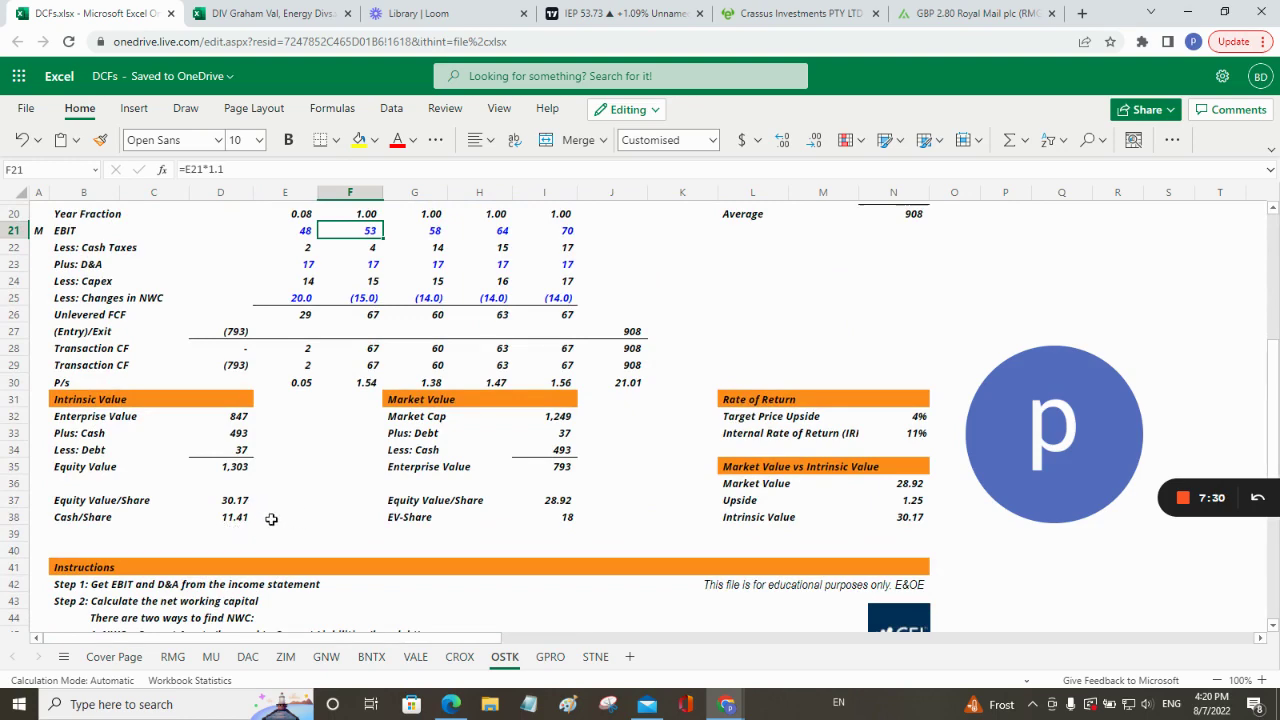
pyautogui.scroll(6, 282, 516)
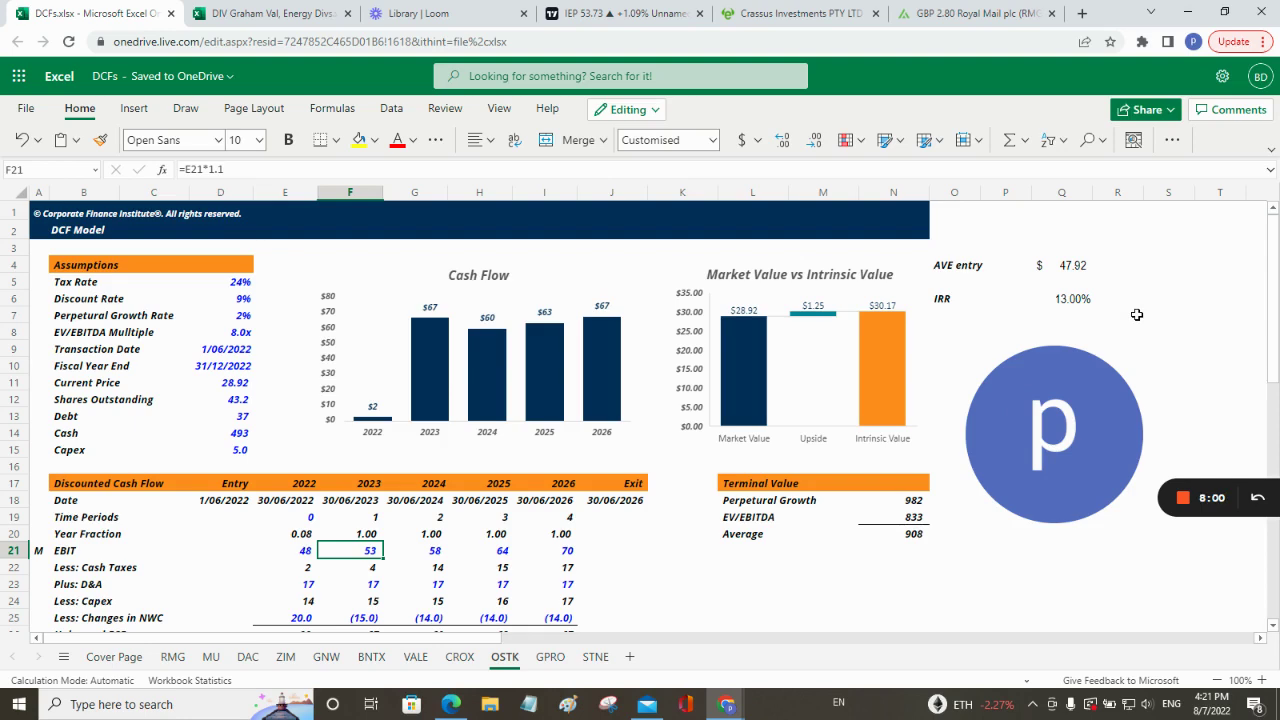
# - Open the RMG sheet in the DCFs workbook and inspect its book value, 2023 EBIT and 2022 cash tax cells
pyautogui.click(807, 22)
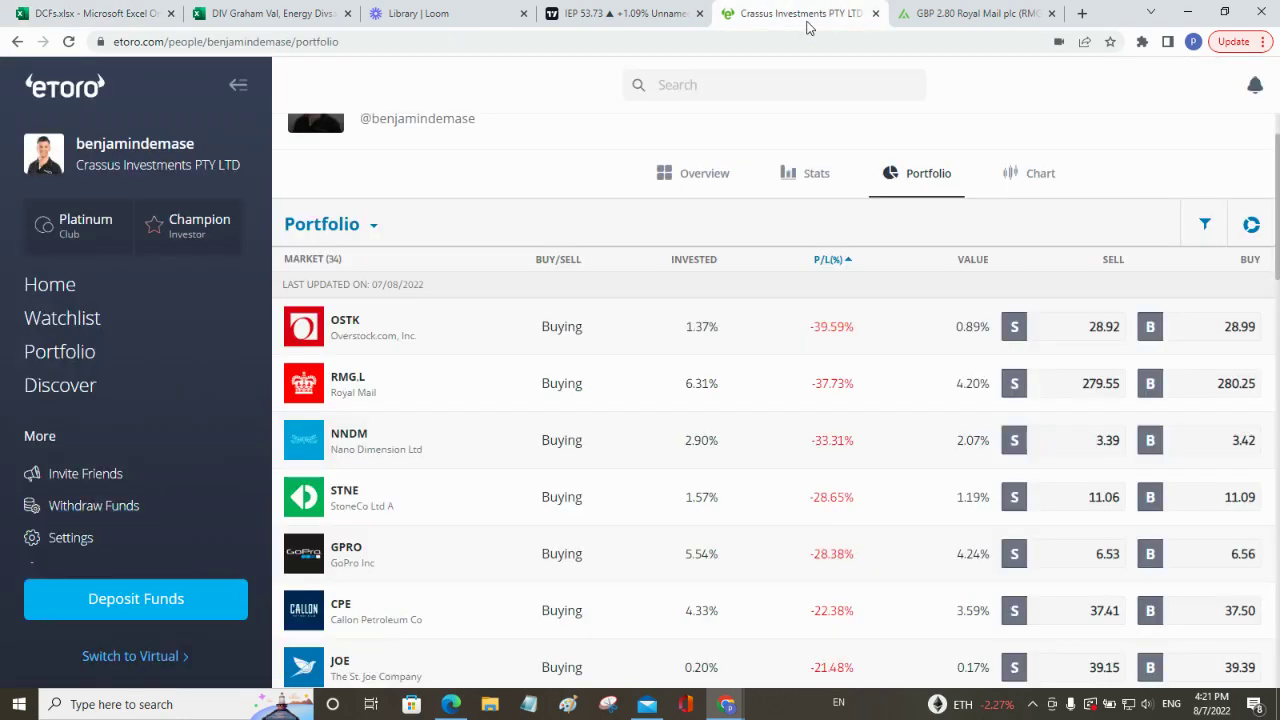
pyautogui.click(117, 12)
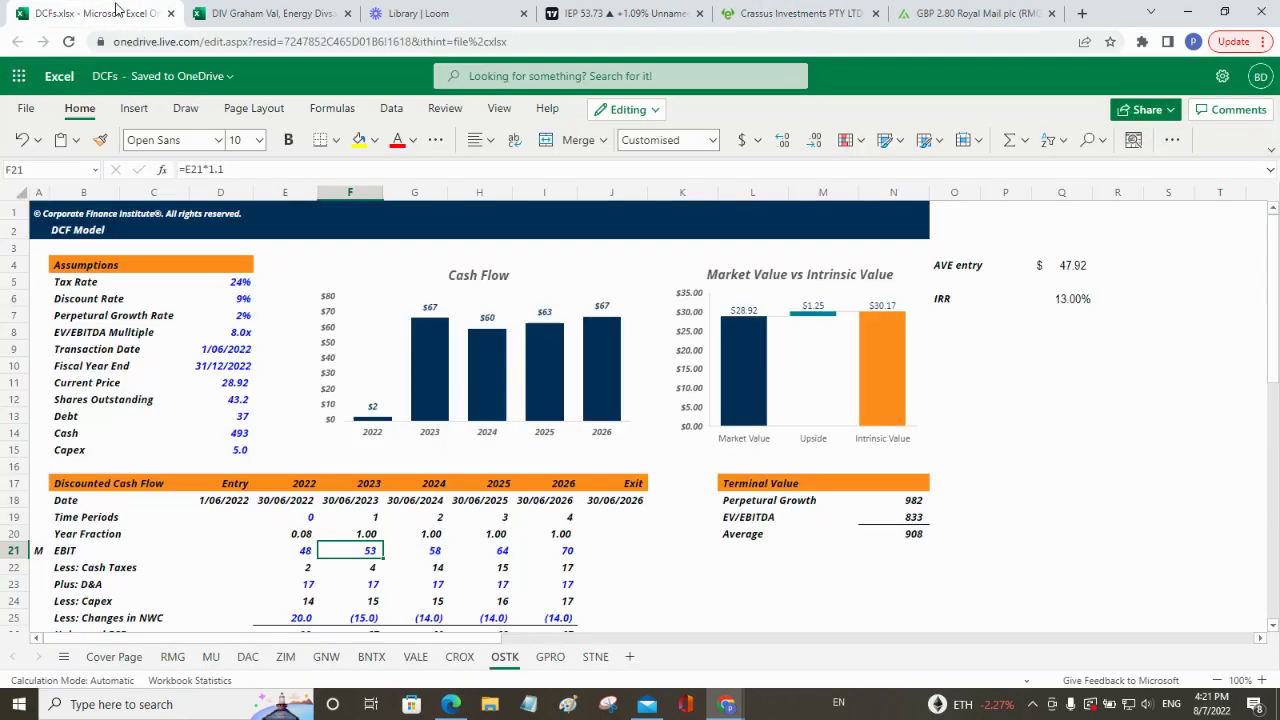
pyautogui.click(172, 657)
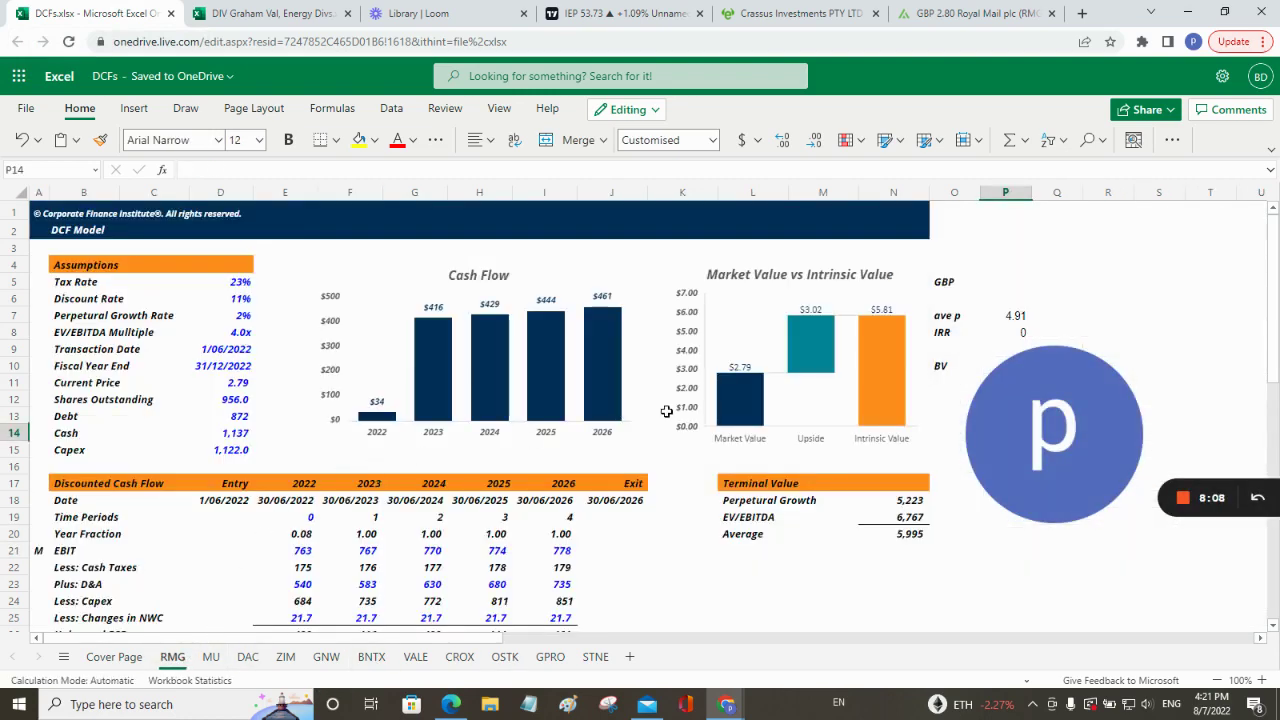
pyautogui.moveTo(1052, 418); pyautogui.dragTo(1033, 501)
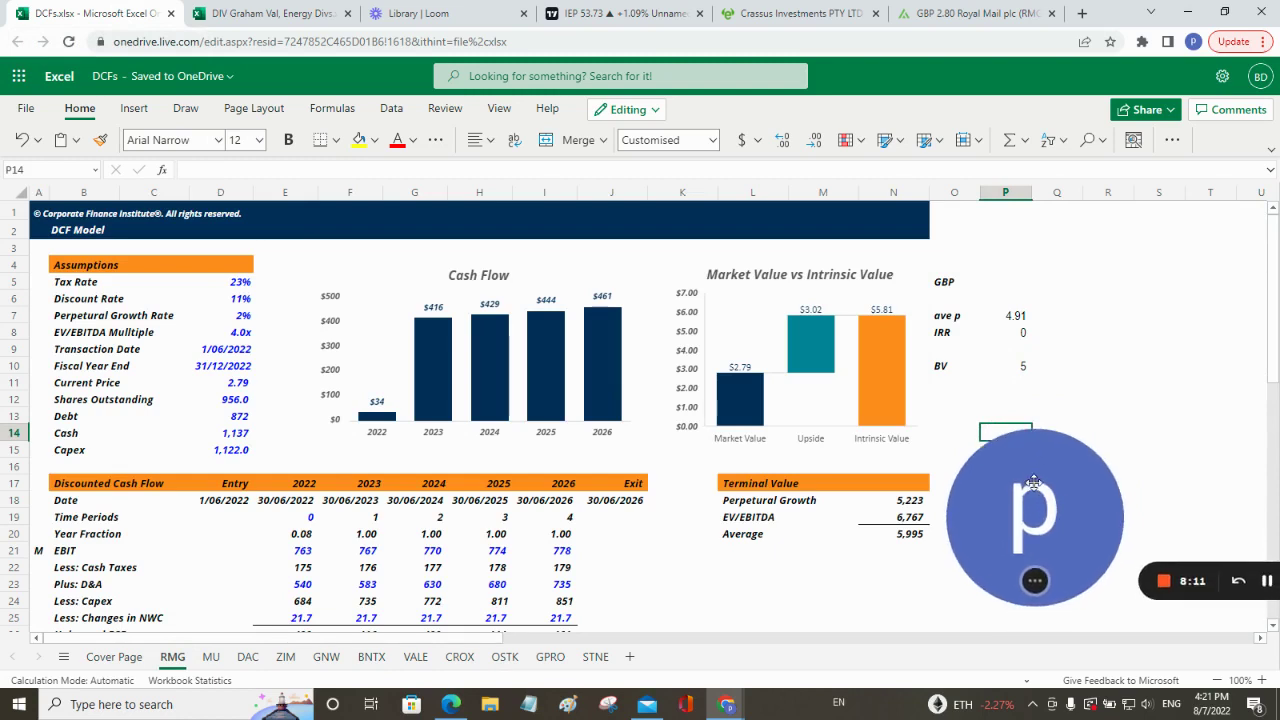
pyautogui.click(1020, 367)
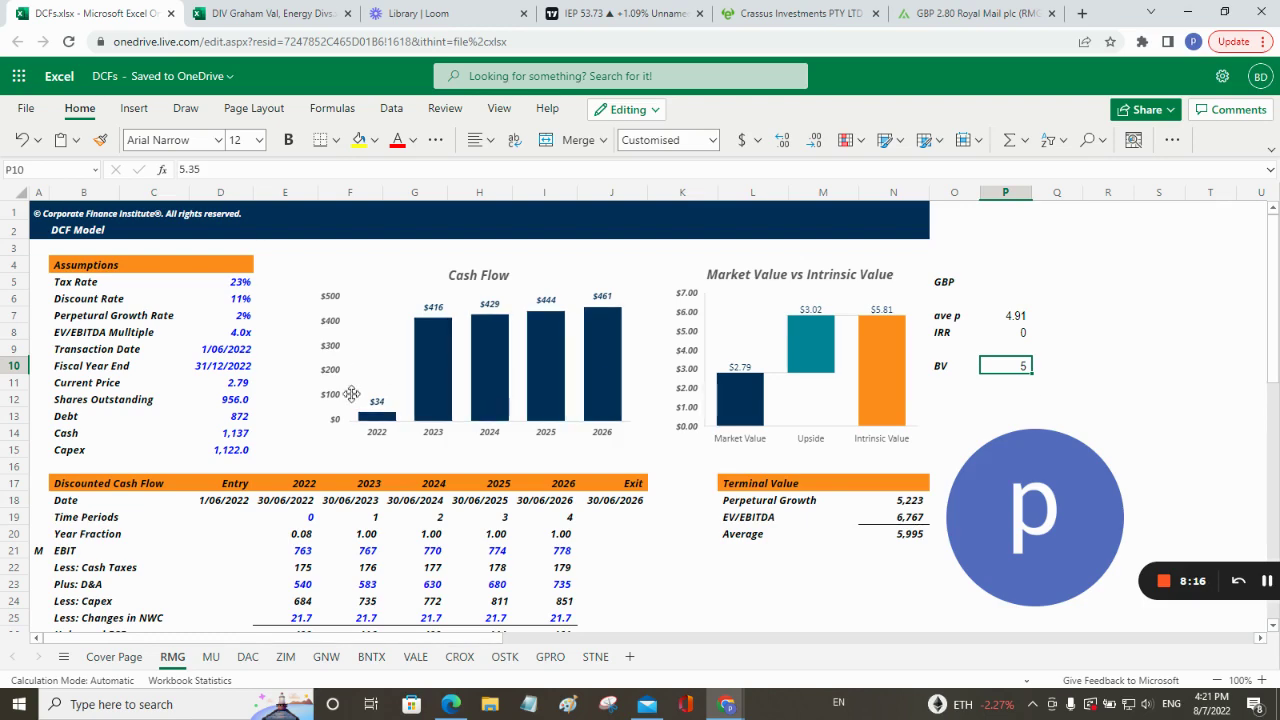
pyautogui.scroll(-2, 303, 521)
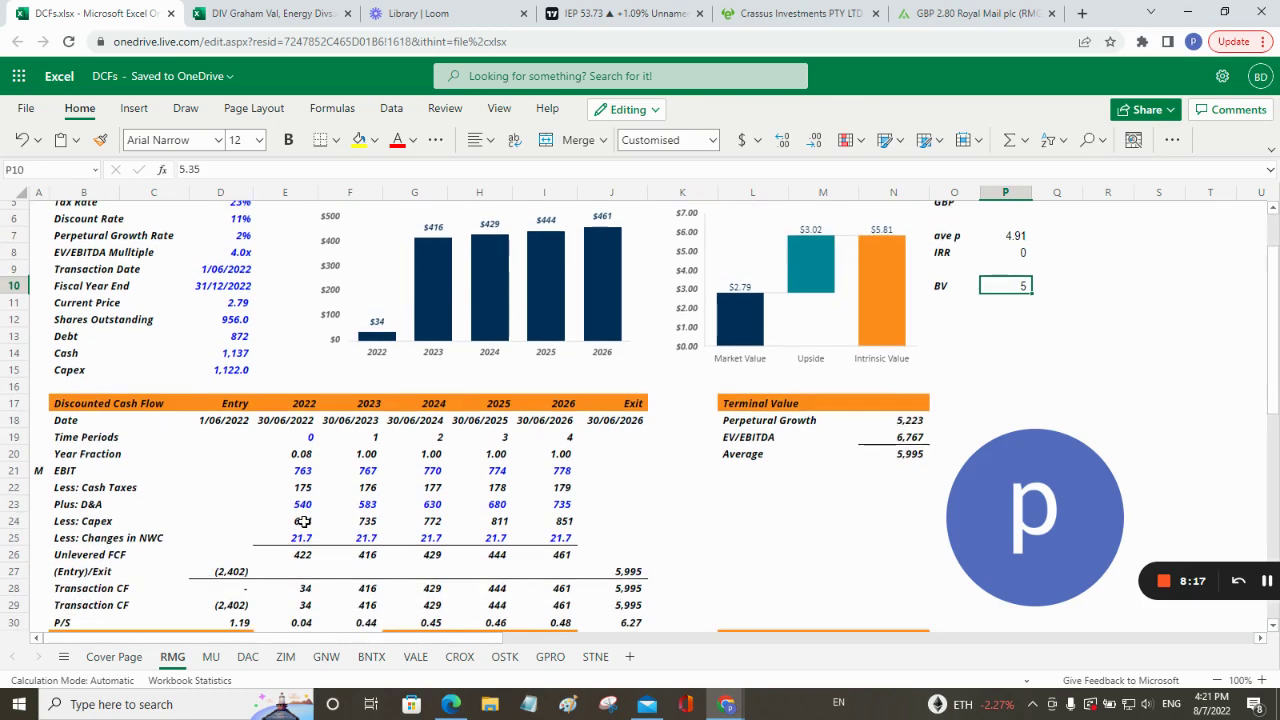
pyautogui.click(353, 469)
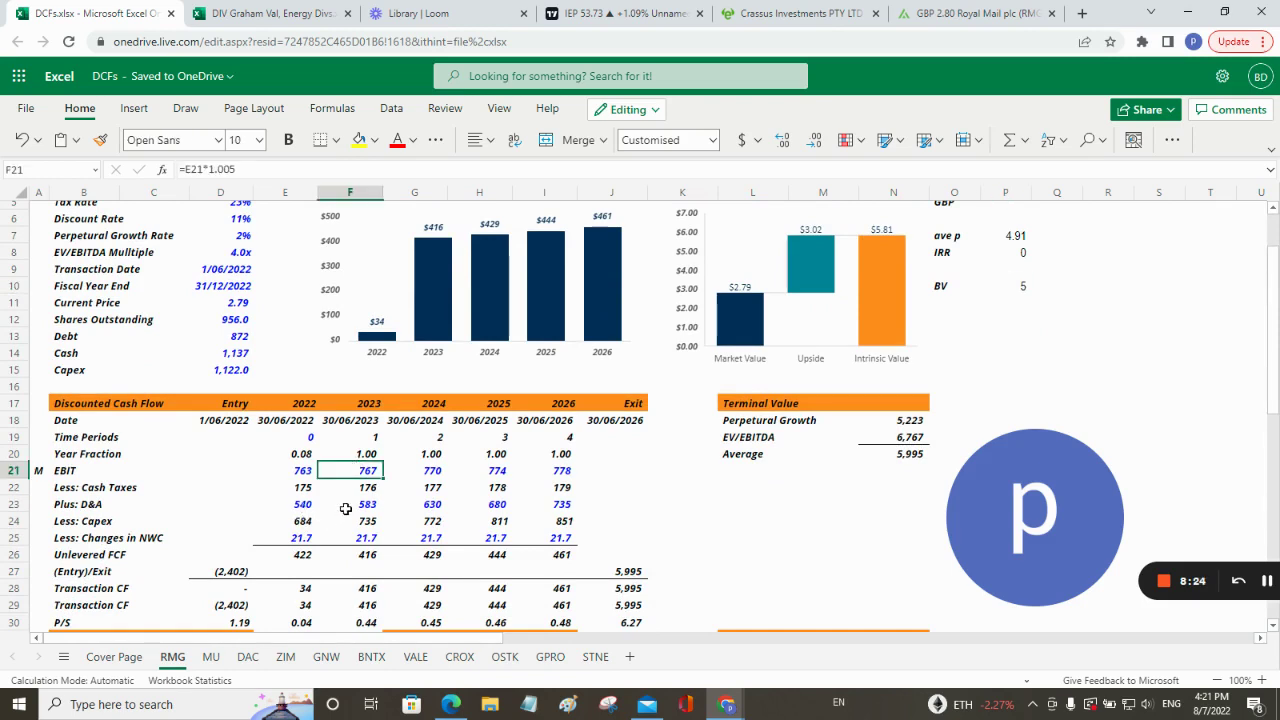
pyautogui.click(294, 489)
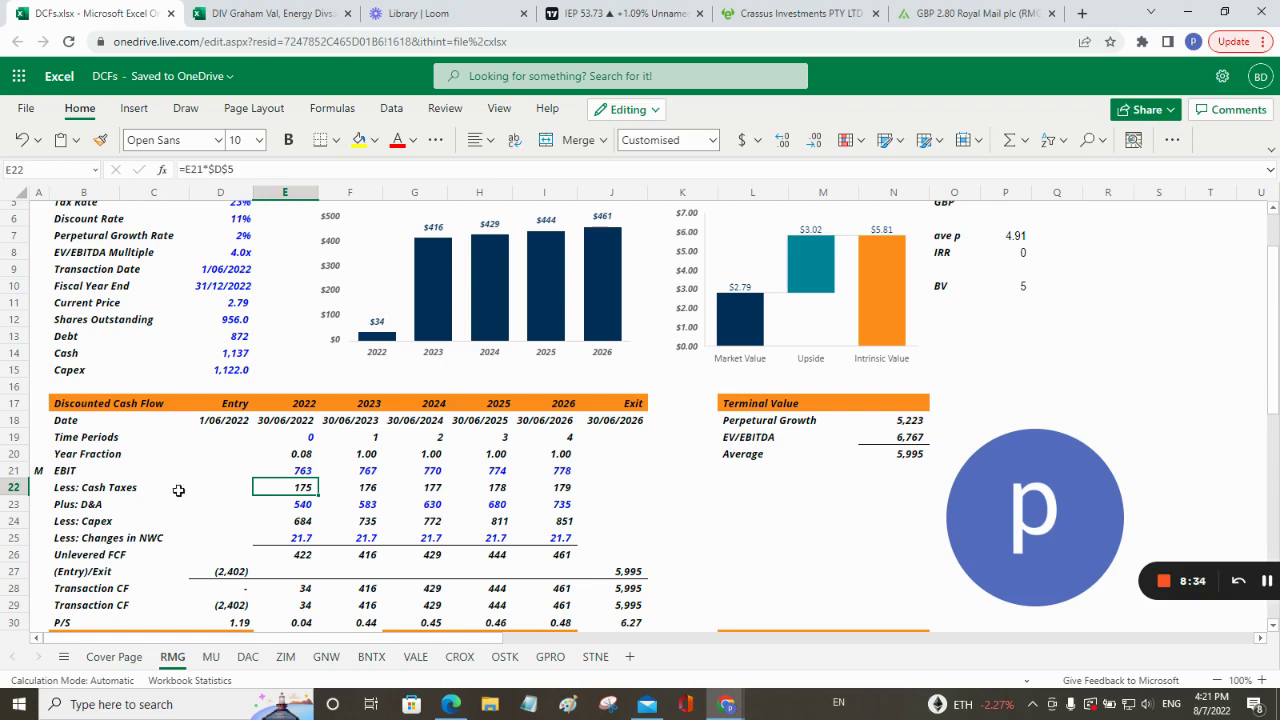
pyautogui.scroll(2, 213, 512)
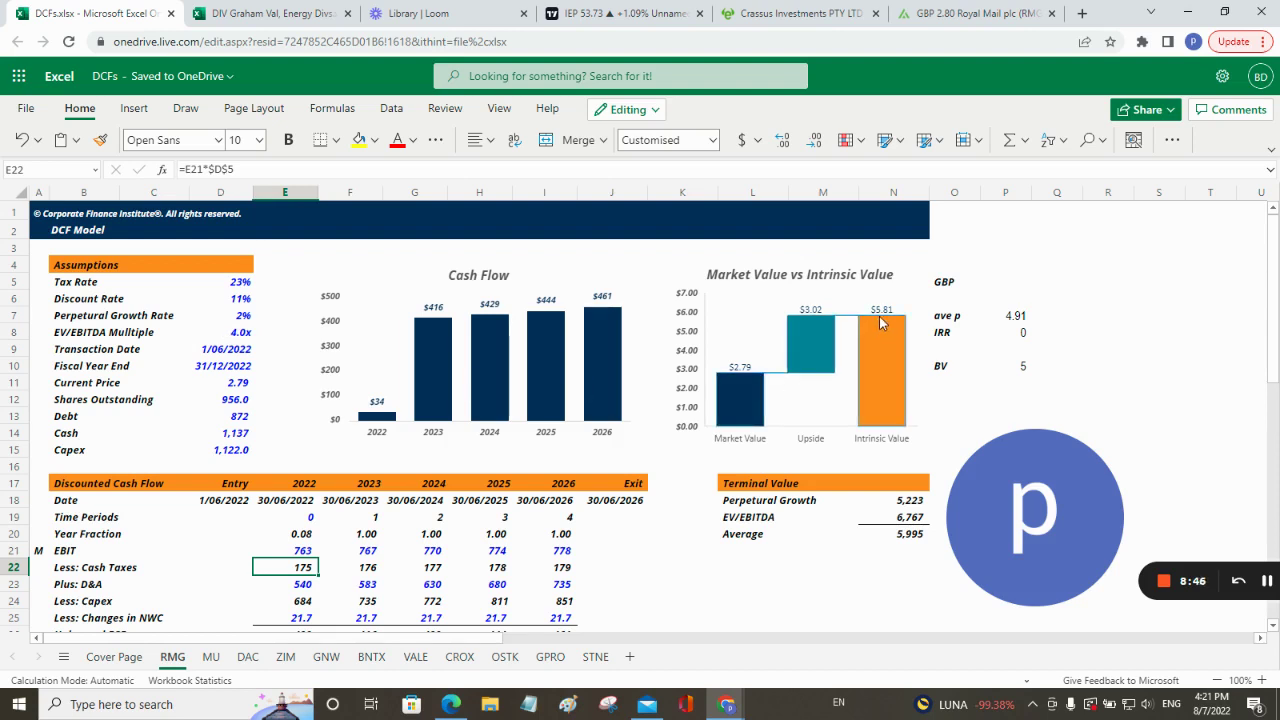
# - Set the EV/EBITDA Multiple in the RMG model's assumptions to 6
pyautogui.click(242, 335)
pyautogui.write('6')
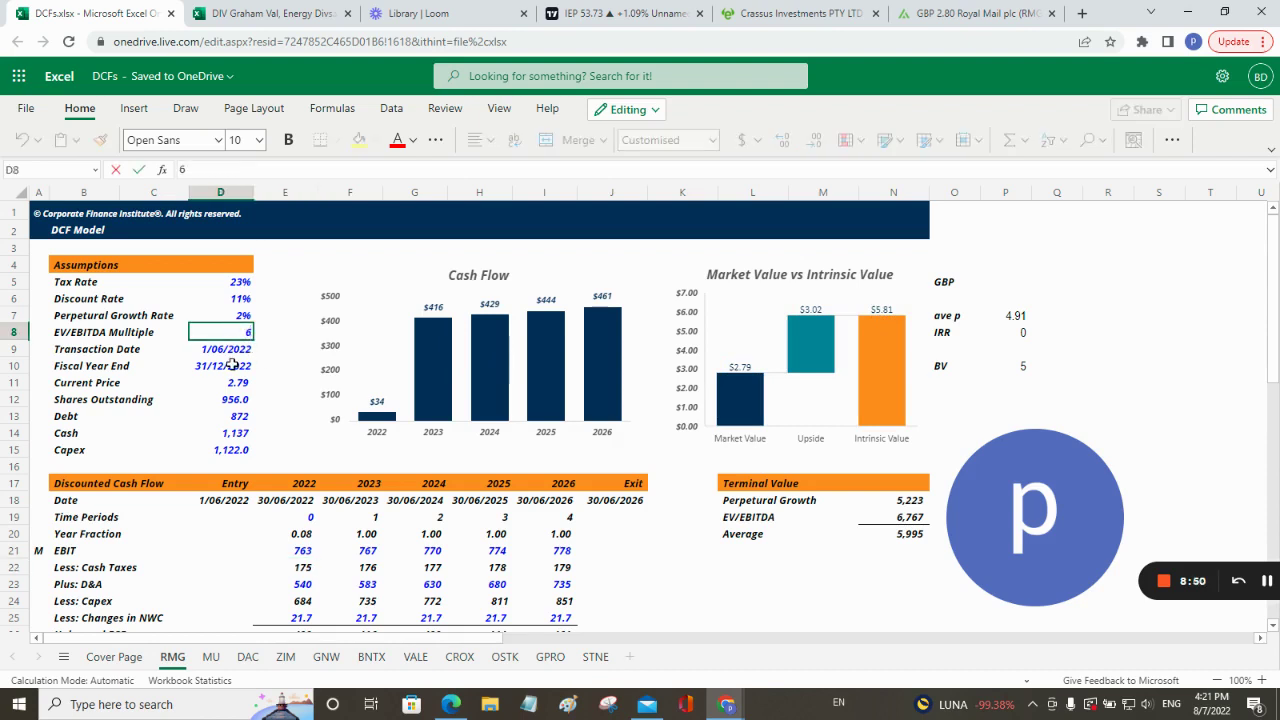
pyautogui.press('Return')
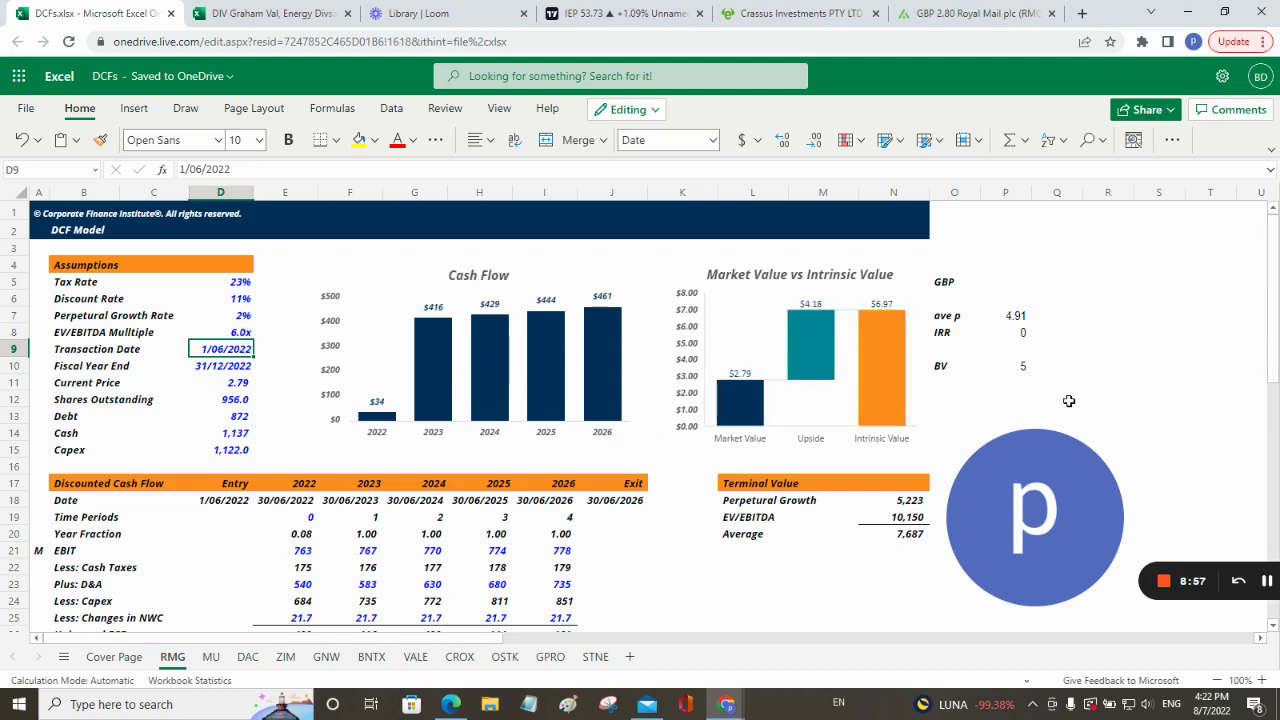
# - Set the RMG model's EV/EBITDA Multiple to 4 and review the cash flow, intrinsic value and rate of return sections
pyautogui.click(245, 333)
pyautogui.write('4')
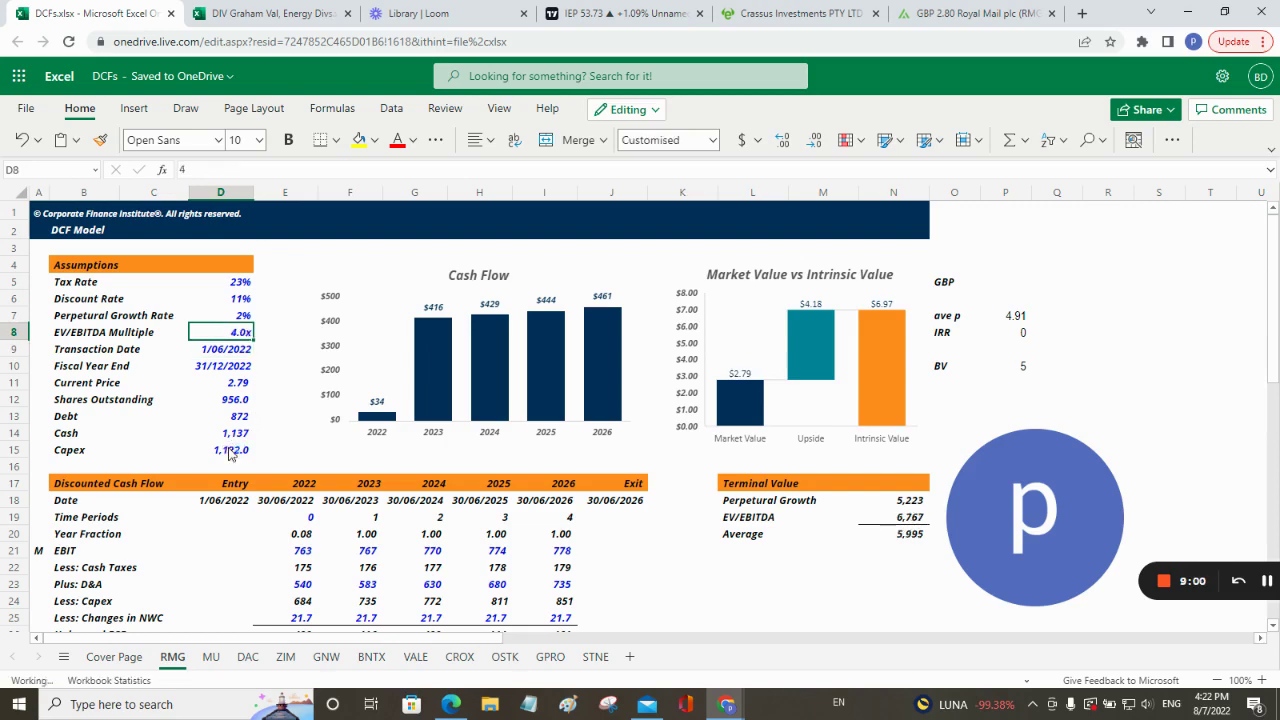
pyautogui.hotkey('ctrl', 'Return')
pyautogui.scroll(-5, 222, 452)
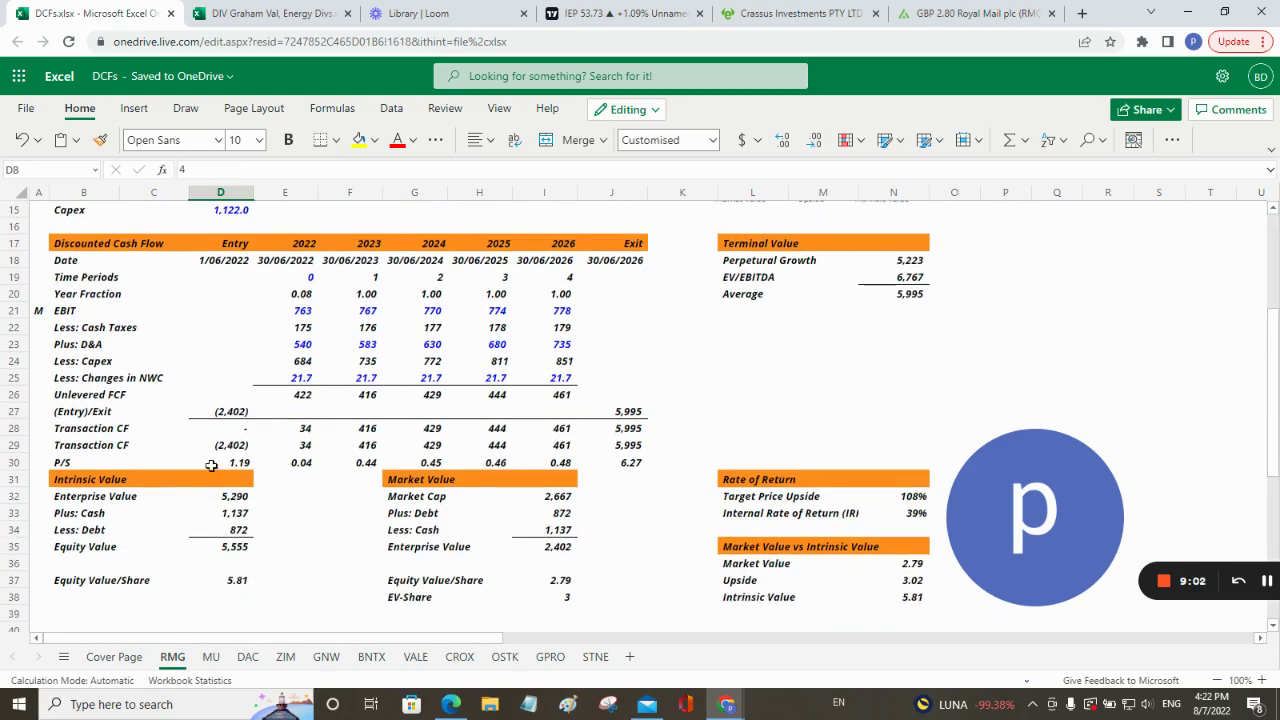
pyautogui.scroll(5, 171, 515)
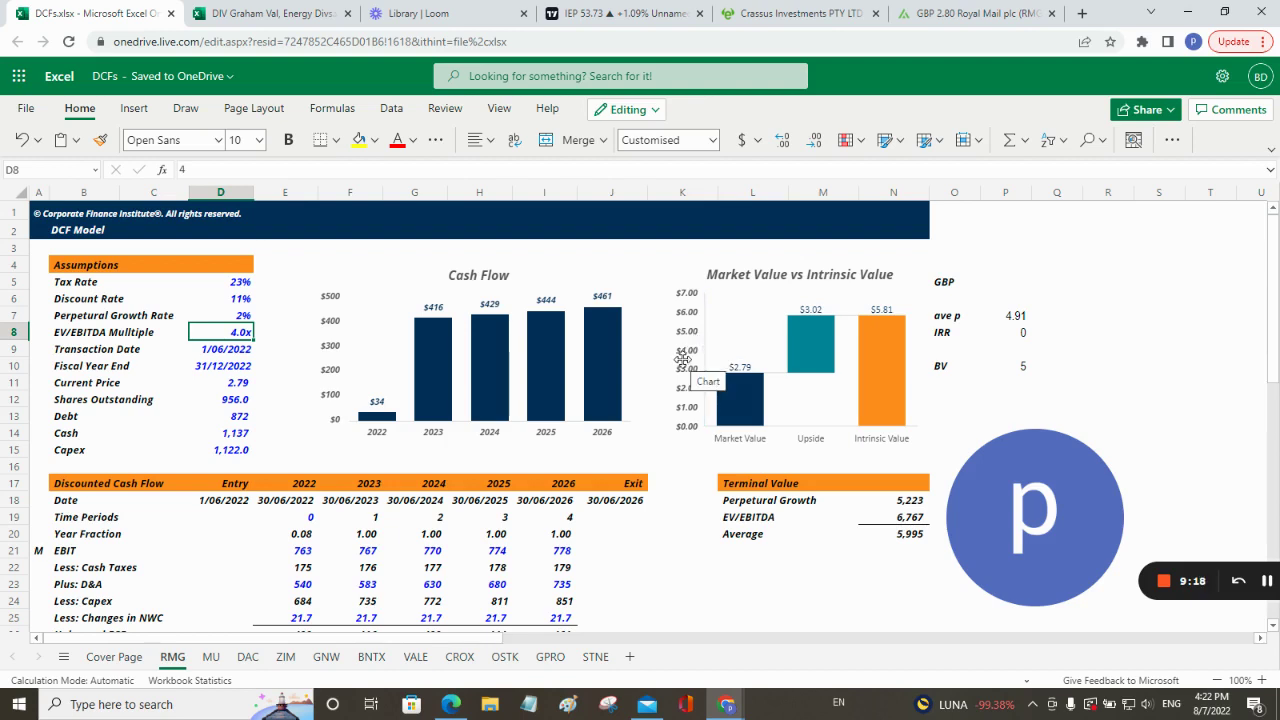
# - Check the losing holdings in the eToro portfolio, then open the STNE sheet in the DCFs workbook
pyautogui.click(810, 25)
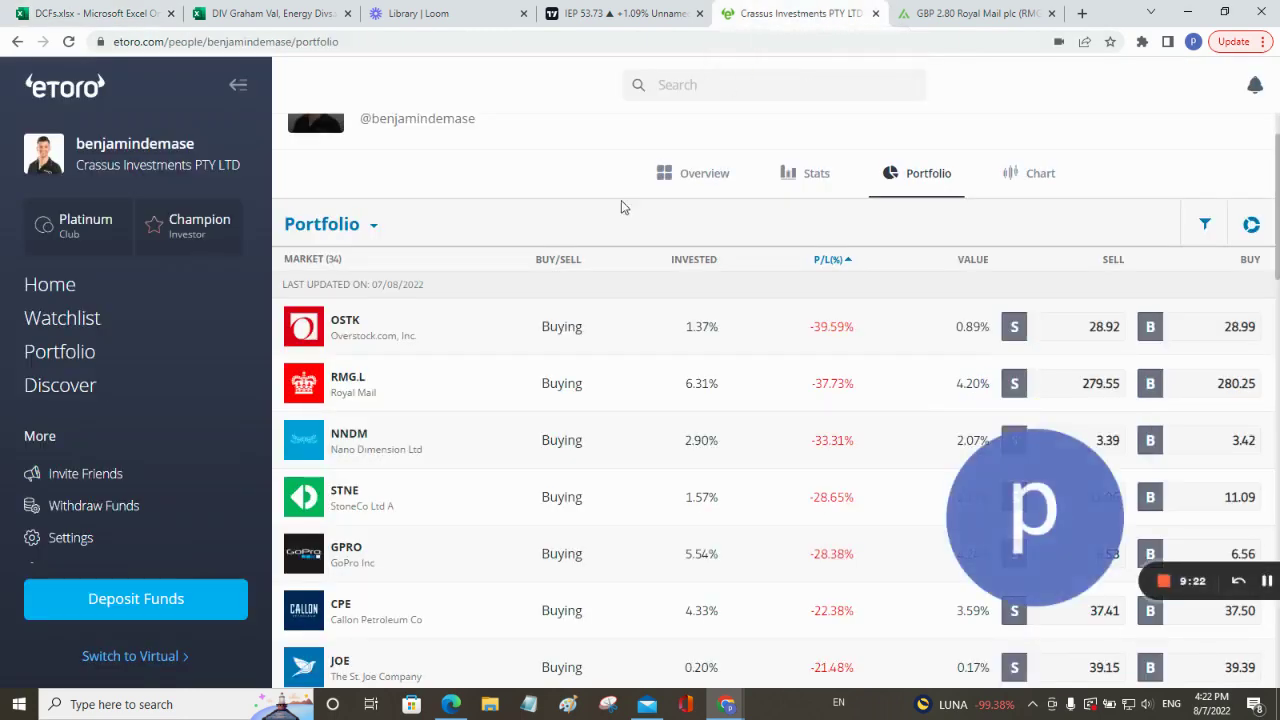
pyautogui.scroll(-1, 471, 457)
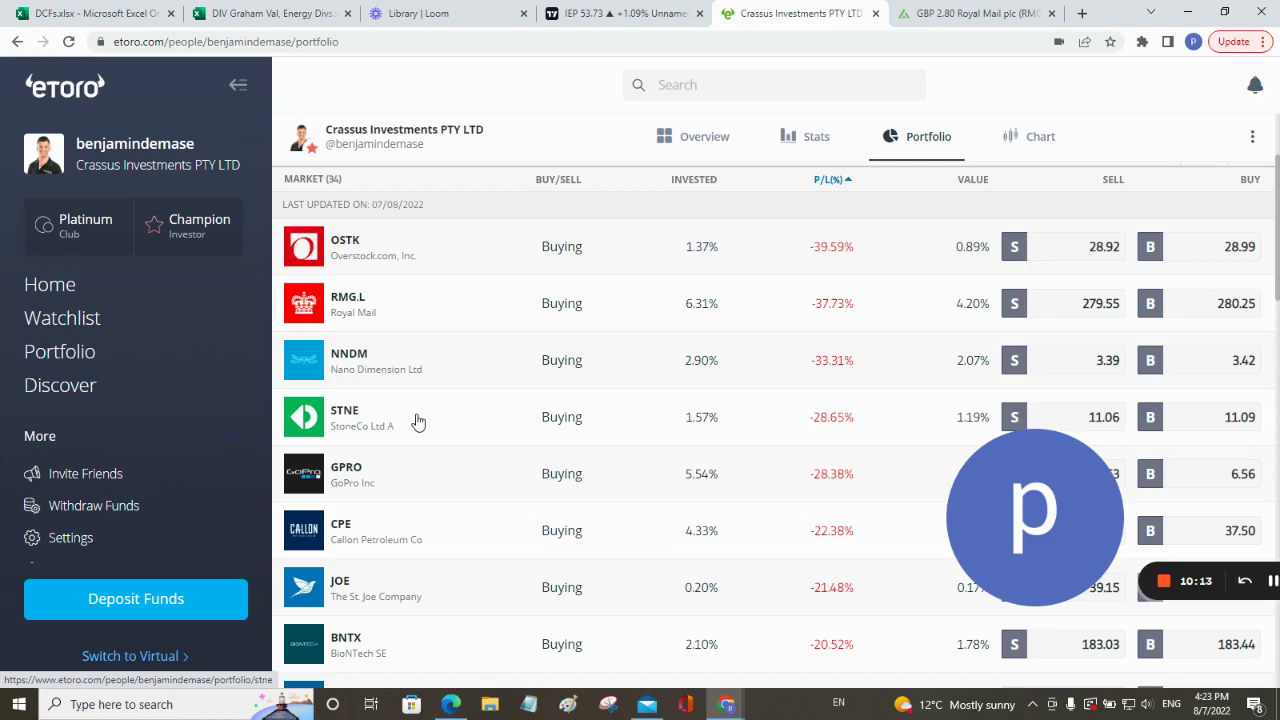
pyautogui.click(121, 14)
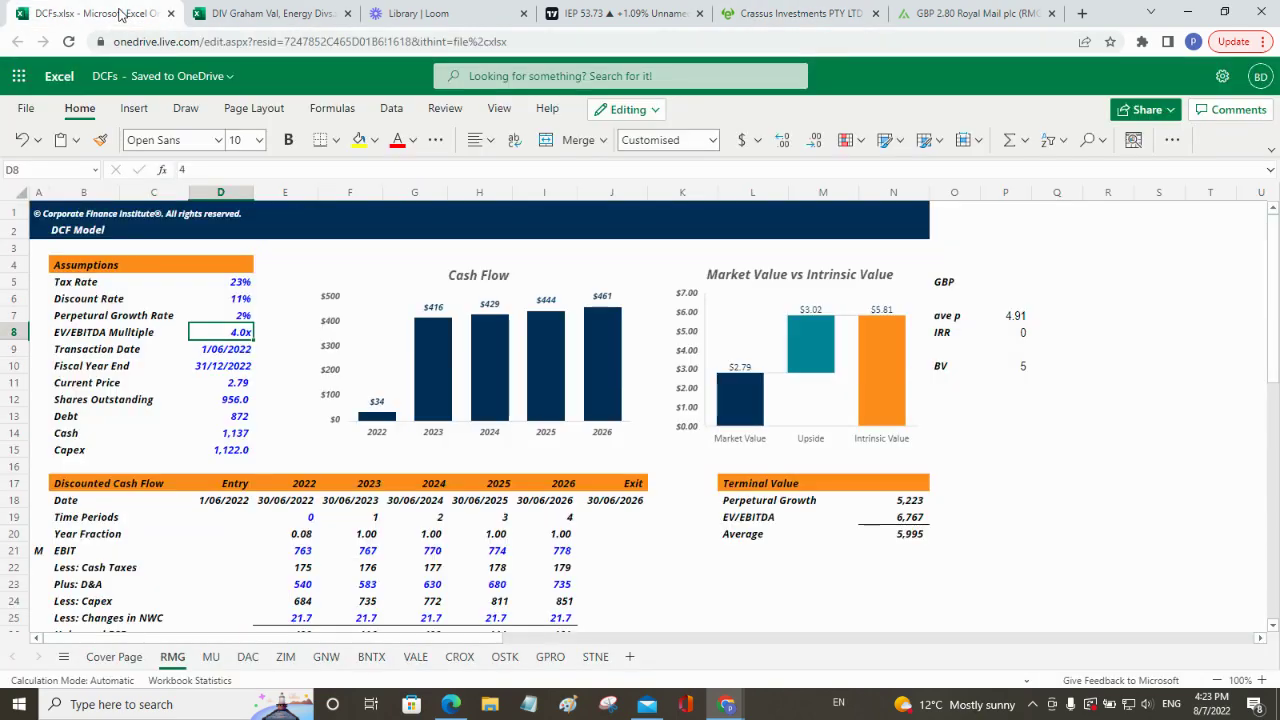
pyautogui.click(596, 657)
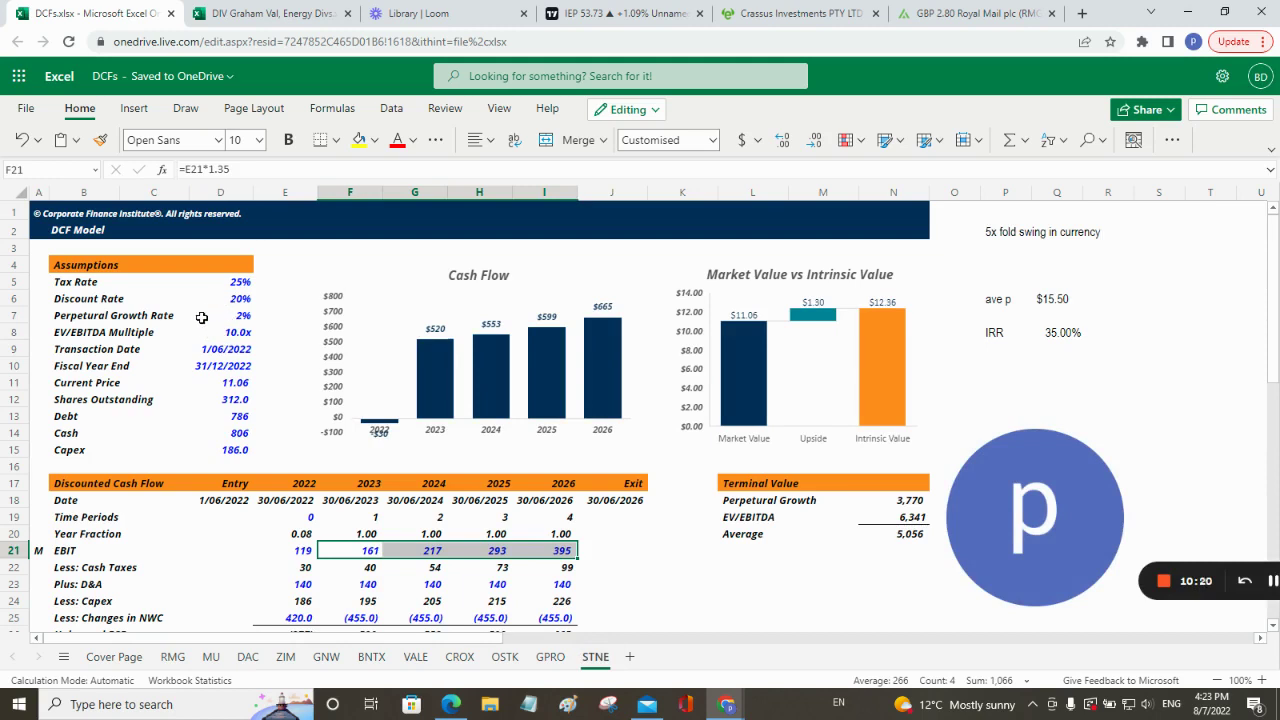
# - Inspect the 2023 and 2024 EBIT formulas on the STNE sheet and review the discounted cash flow rows beneath them
pyautogui.click(358, 553)
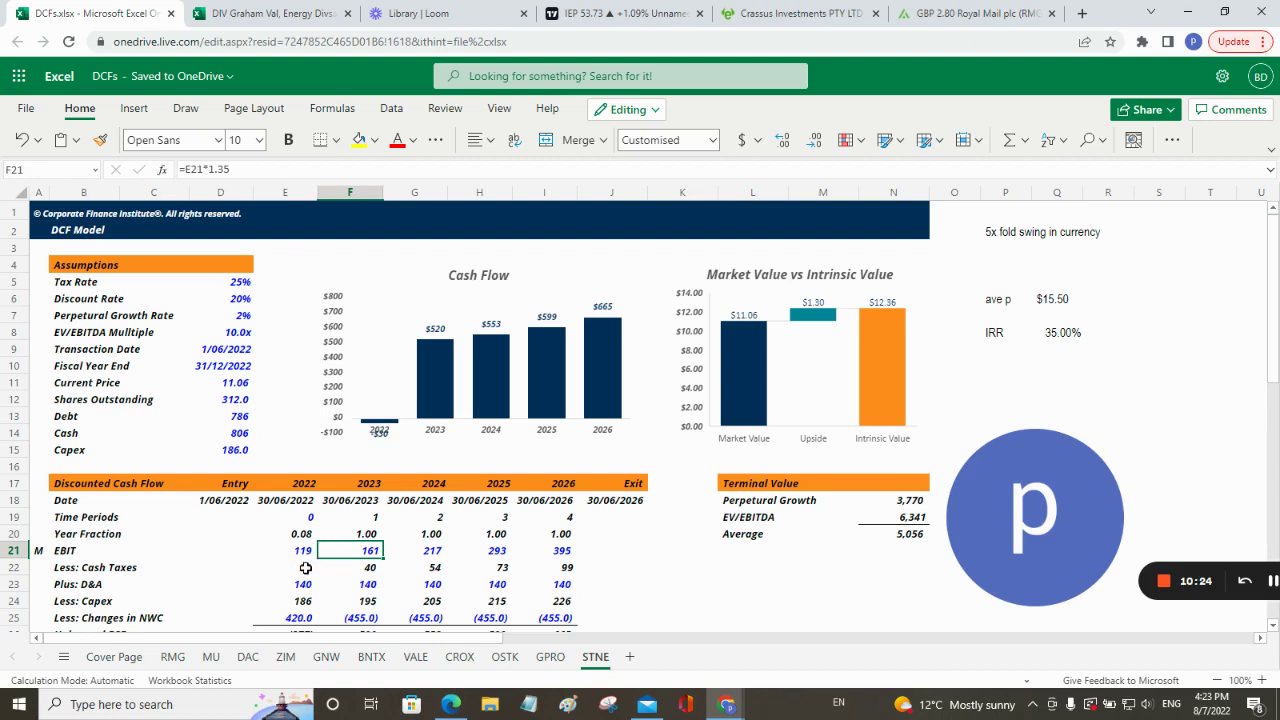
pyautogui.click(436, 555)
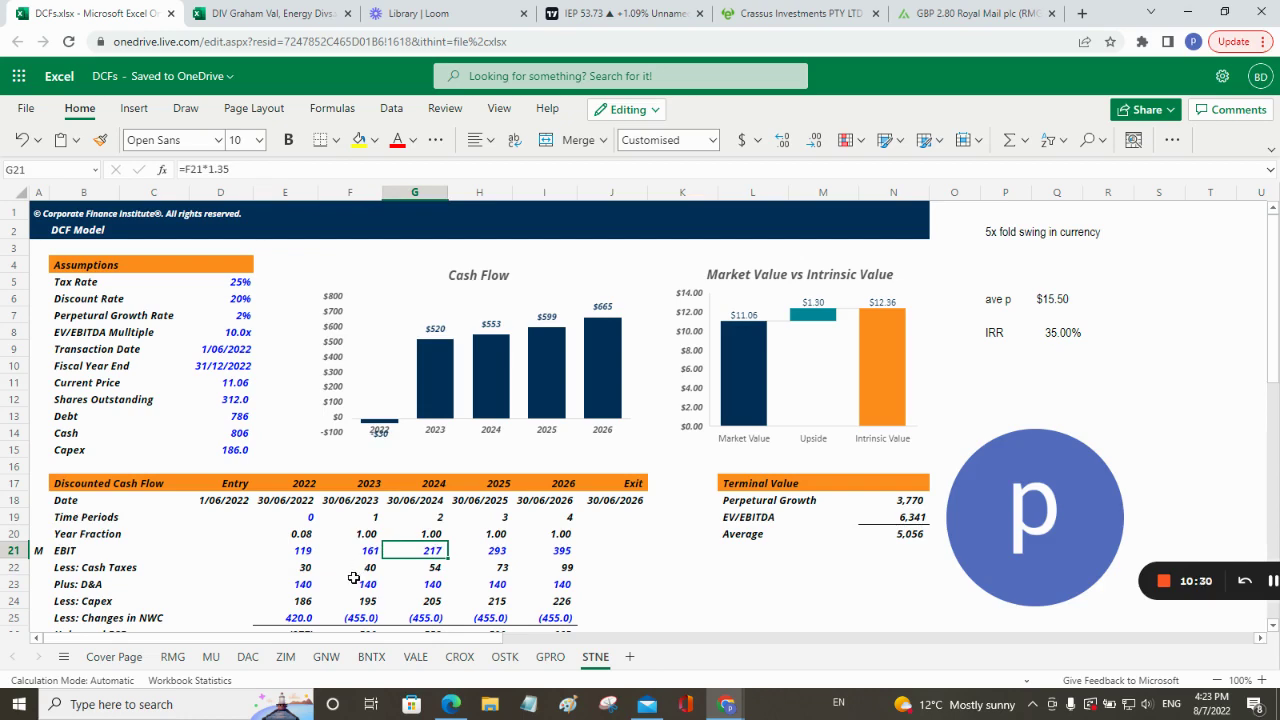
pyautogui.scroll(-2, 354, 580)
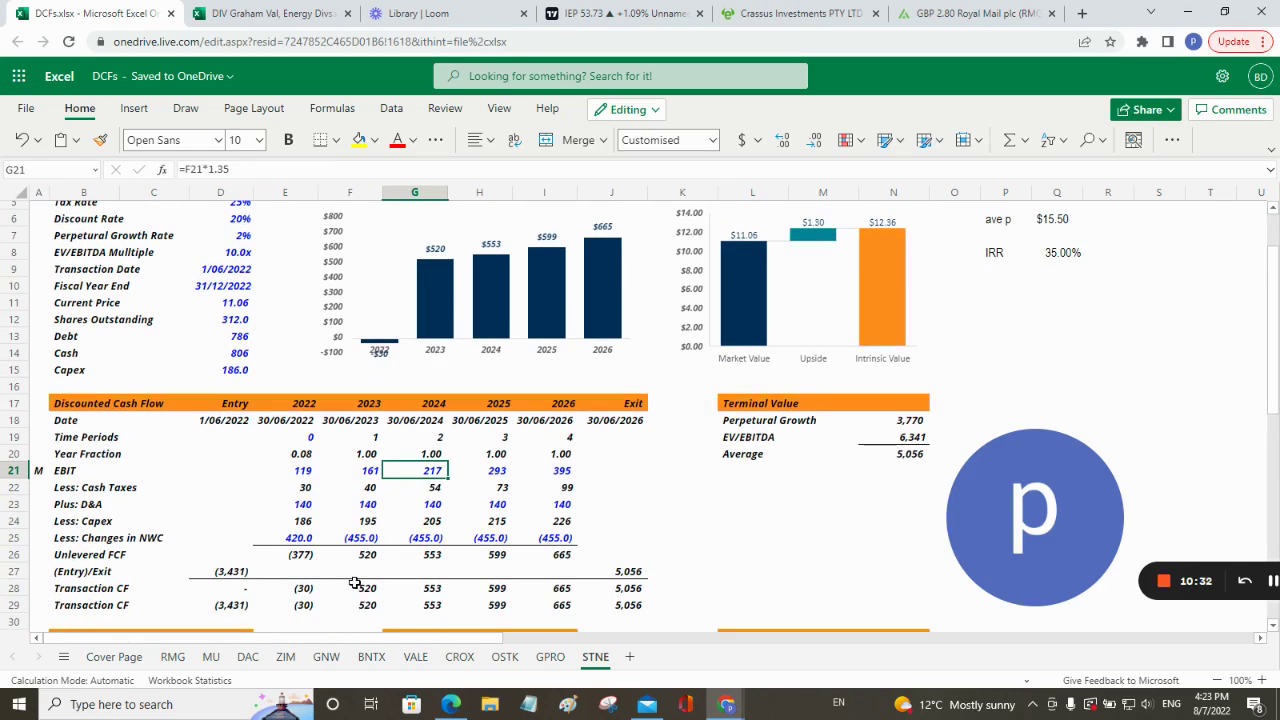
pyautogui.scroll(2, 364, 577)
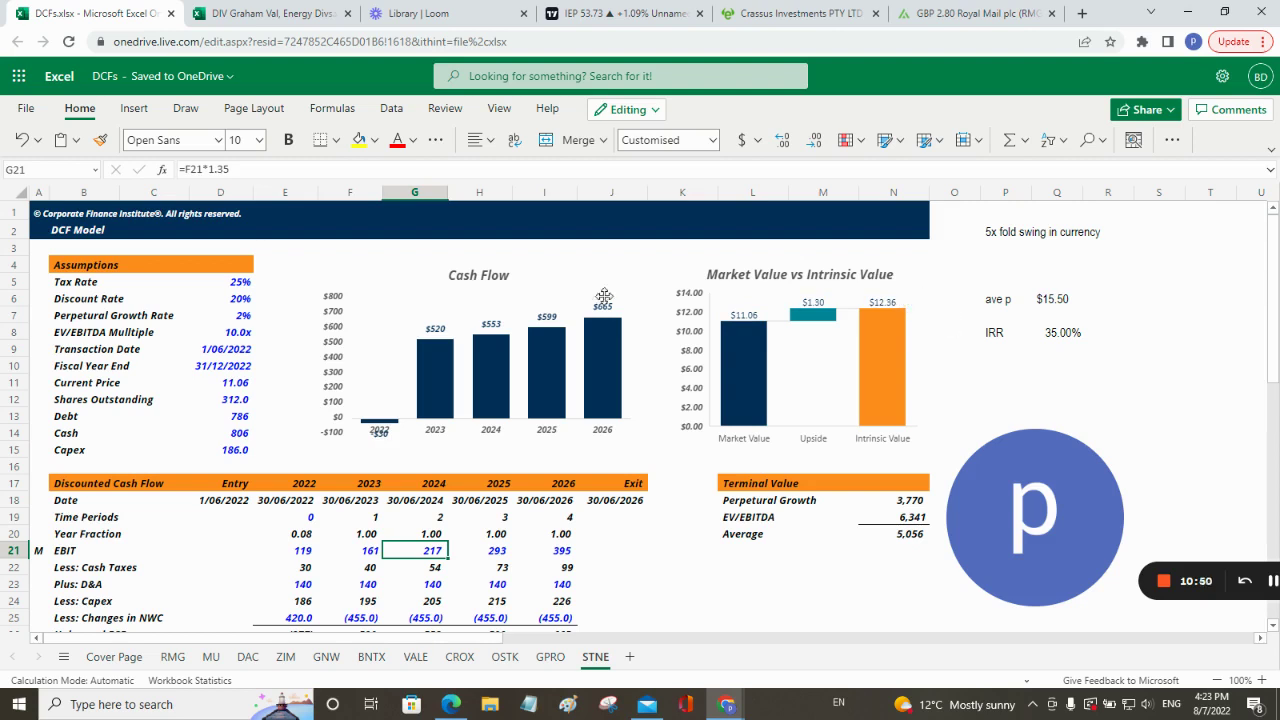
# - Set the Discount Rate in the STNE model's assumptions to 12%
pyautogui.click(237, 300)
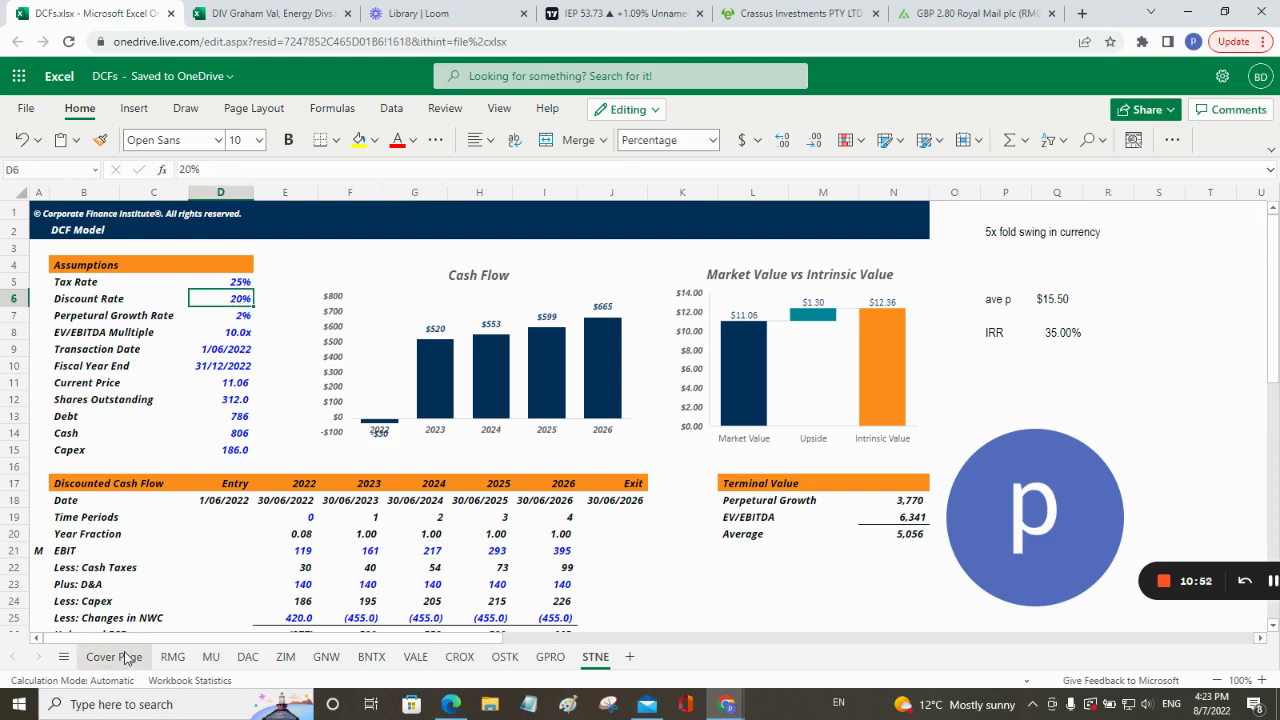
pyautogui.write('1')
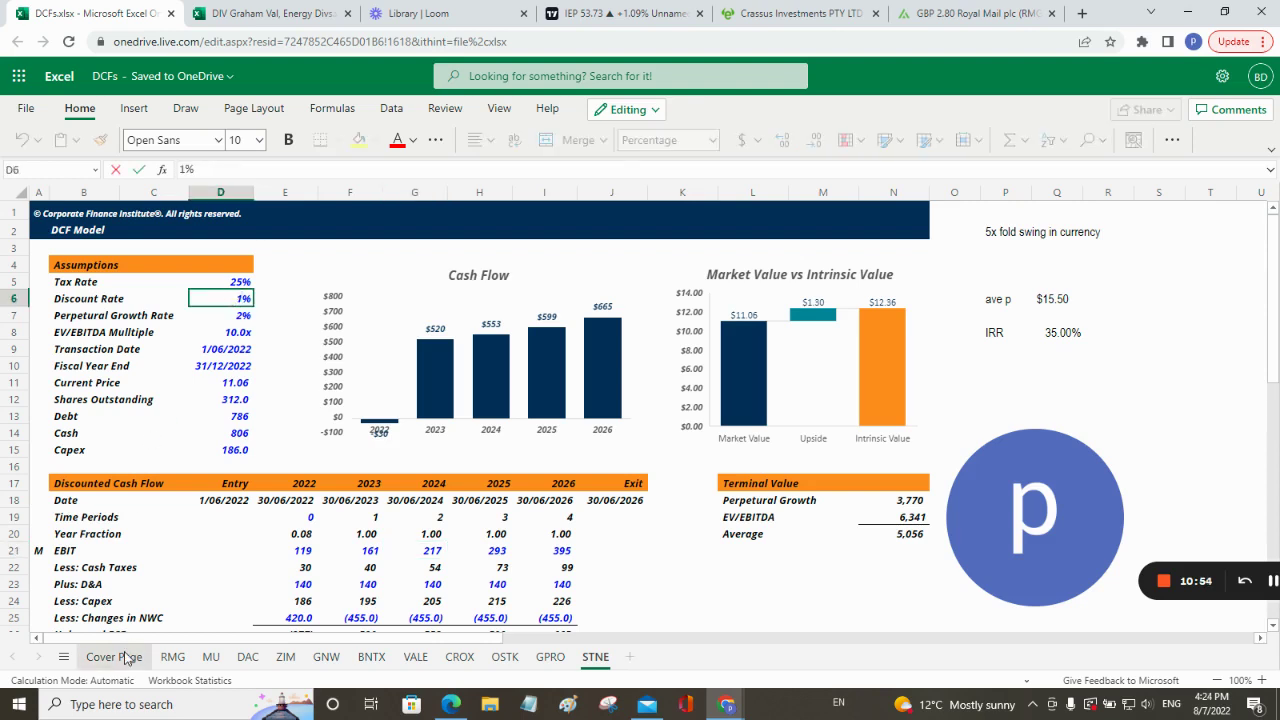
pyautogui.write('2')
pyautogui.press('Return')
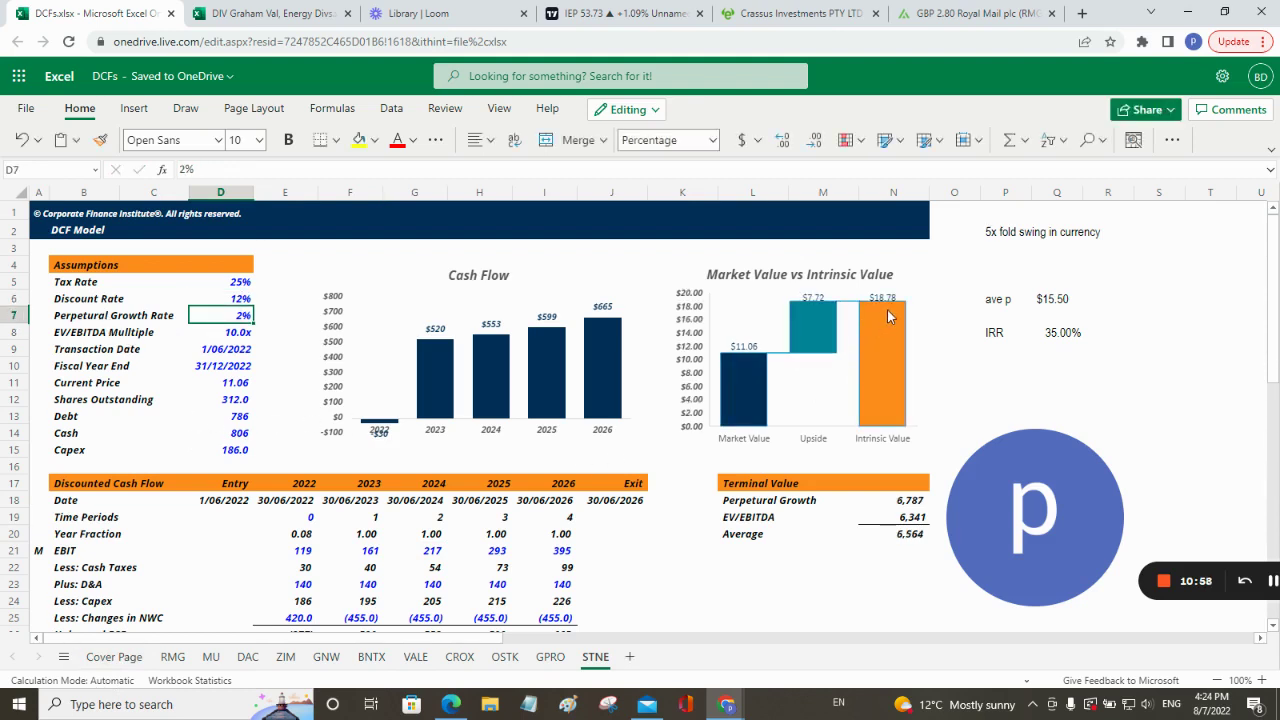
# - Set the STNE model's Discount Rate to 20% and review its market value chart, intrinsic value and rate of return sections
pyautogui.click(229, 298)
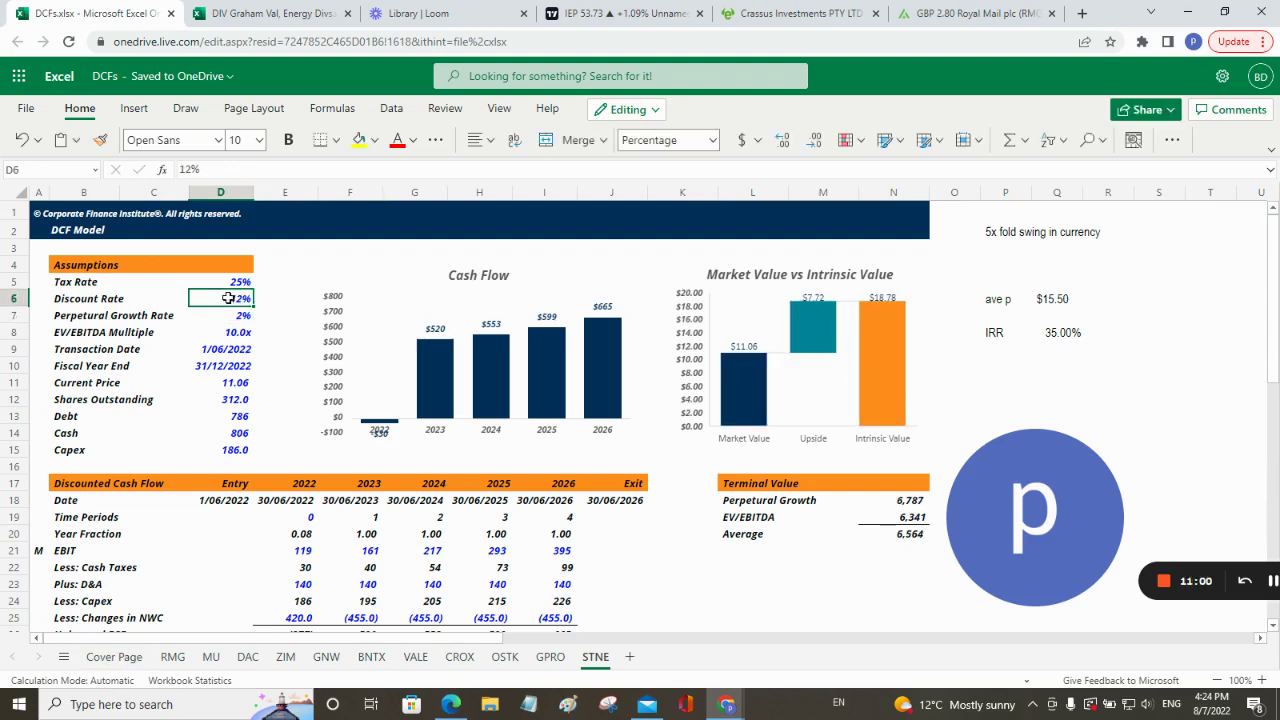
pyautogui.write('20')
pyautogui.hotkey('ctrl', 'Return')
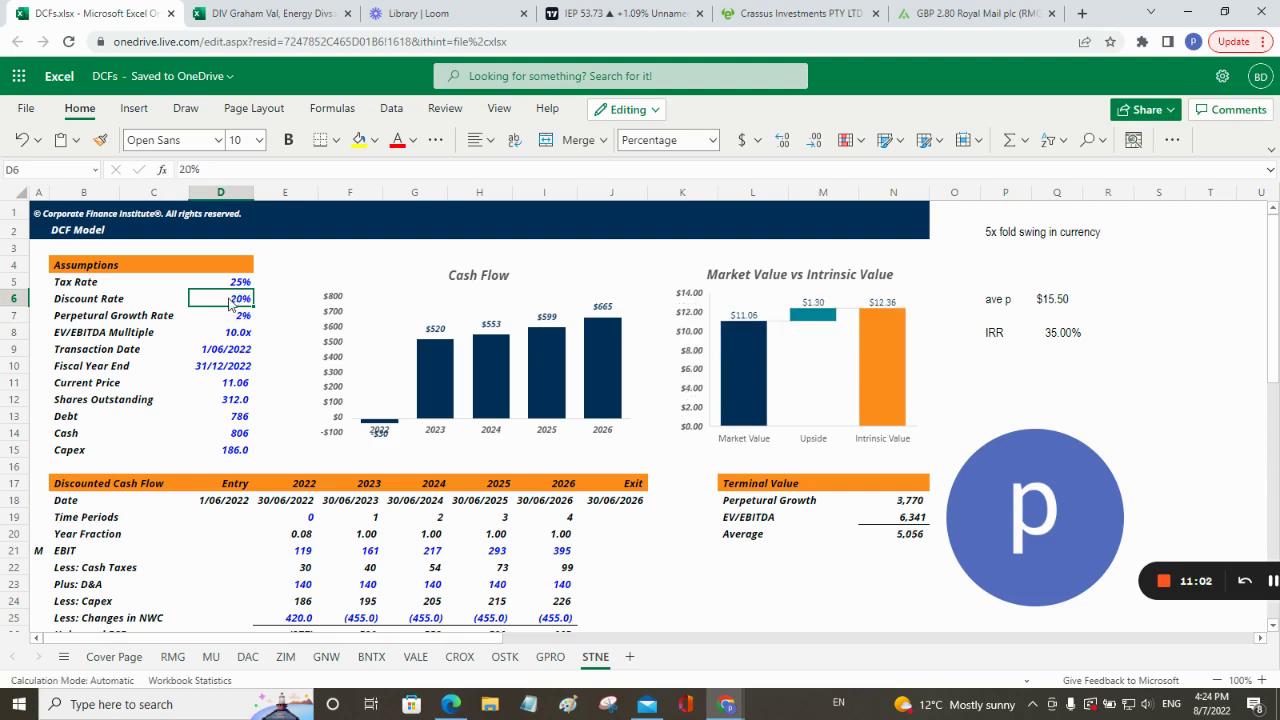
pyautogui.click(751, 374)
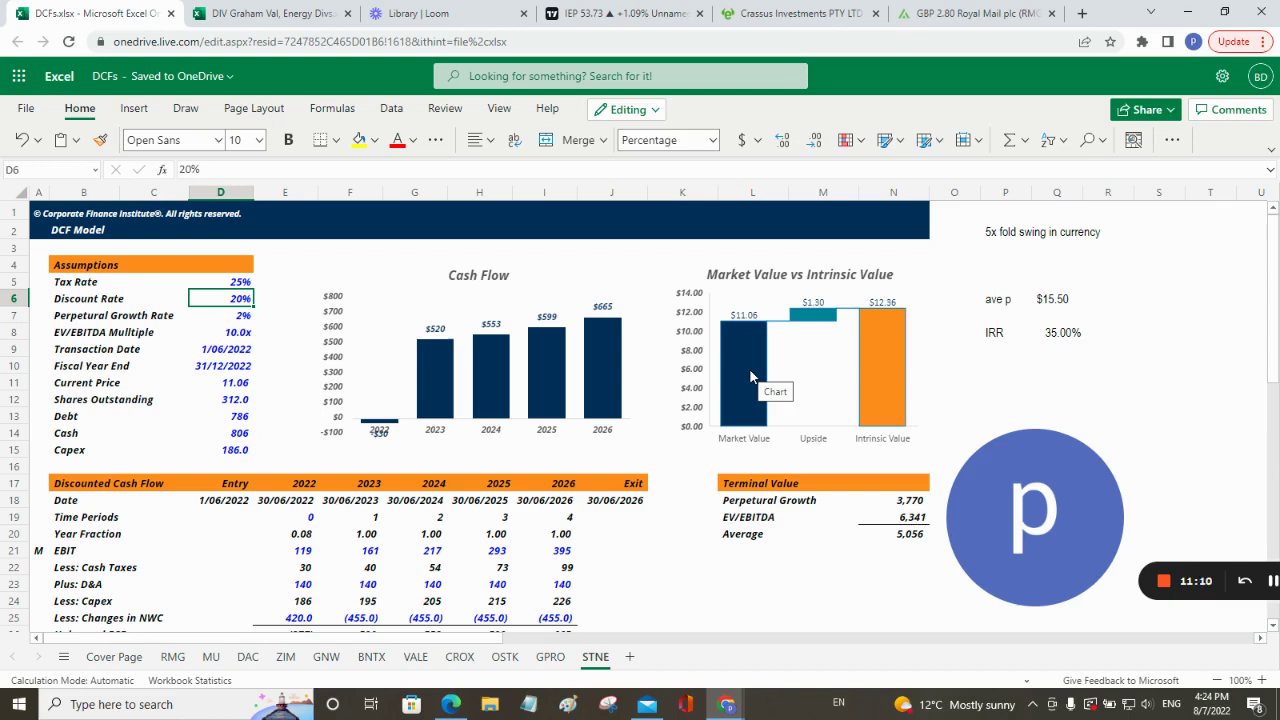
pyautogui.scroll(-8, 751, 372)
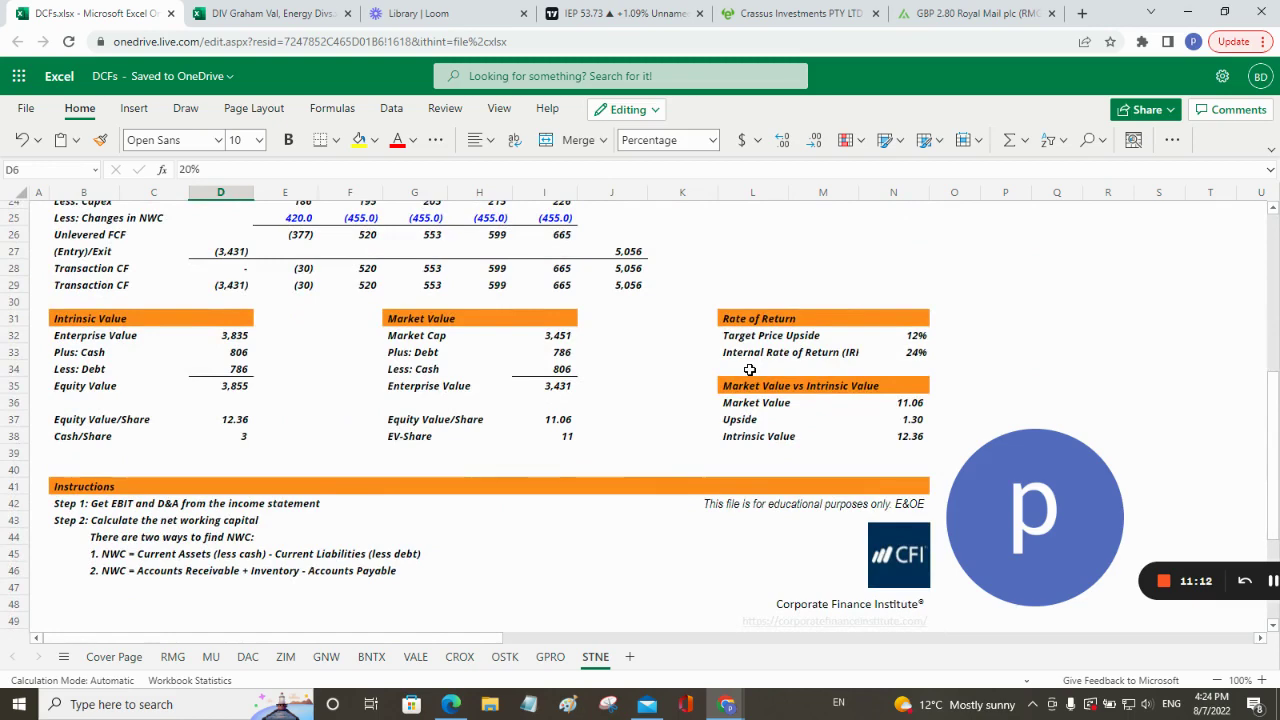
pyautogui.scroll(8, 749, 370)
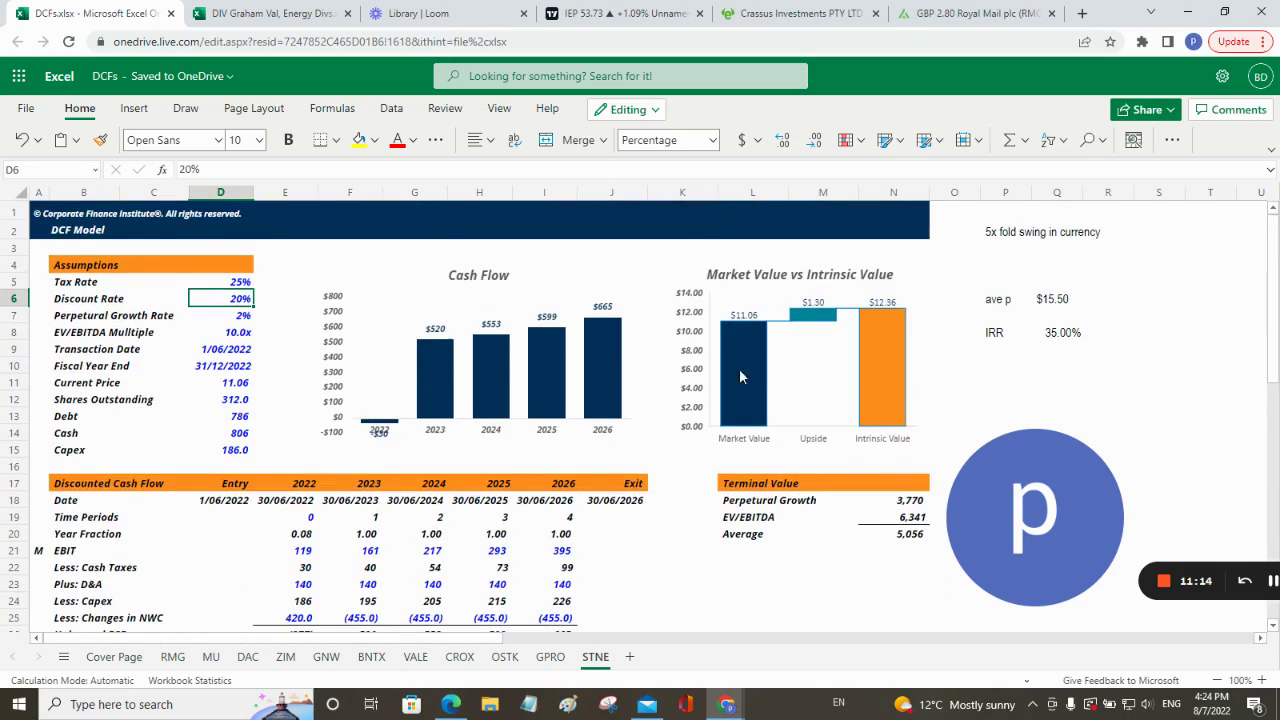
# - Check the losing holdings around GPRO in the eToro portfolio, then open the GPRO sheet in the DCFs workbook
pyautogui.click(797, 13)
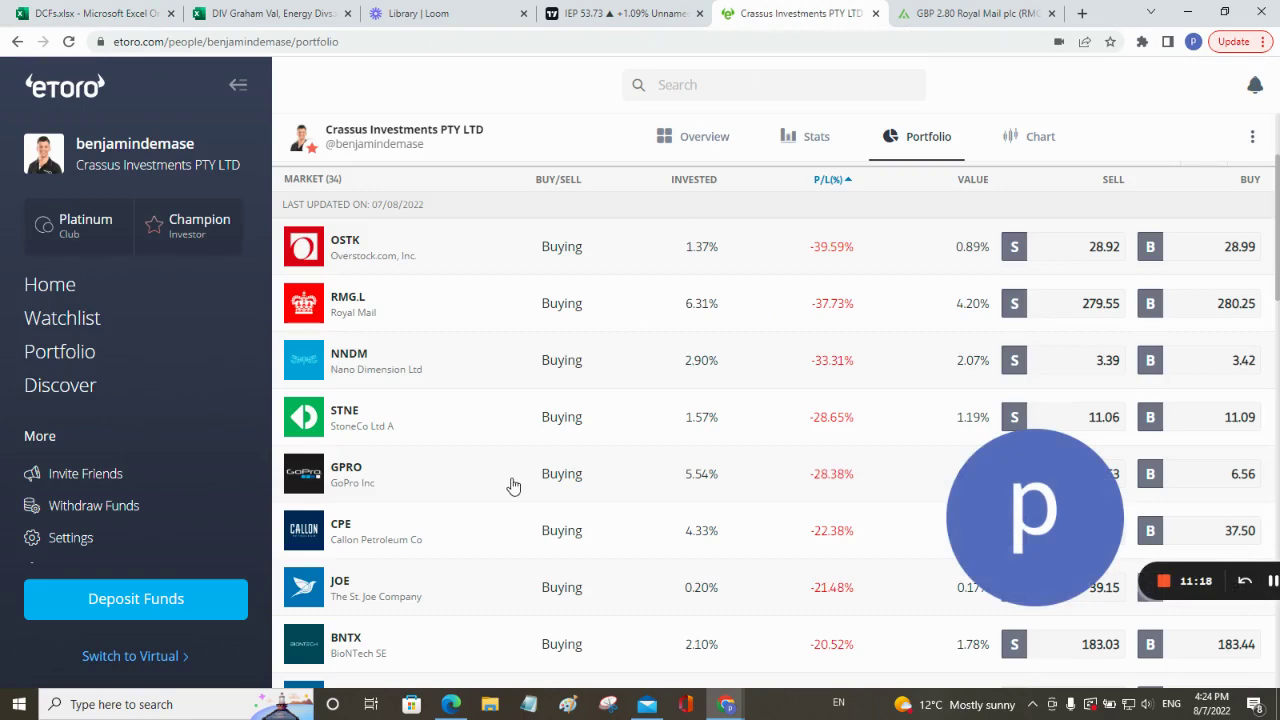
pyautogui.scroll(-2, 512, 485)
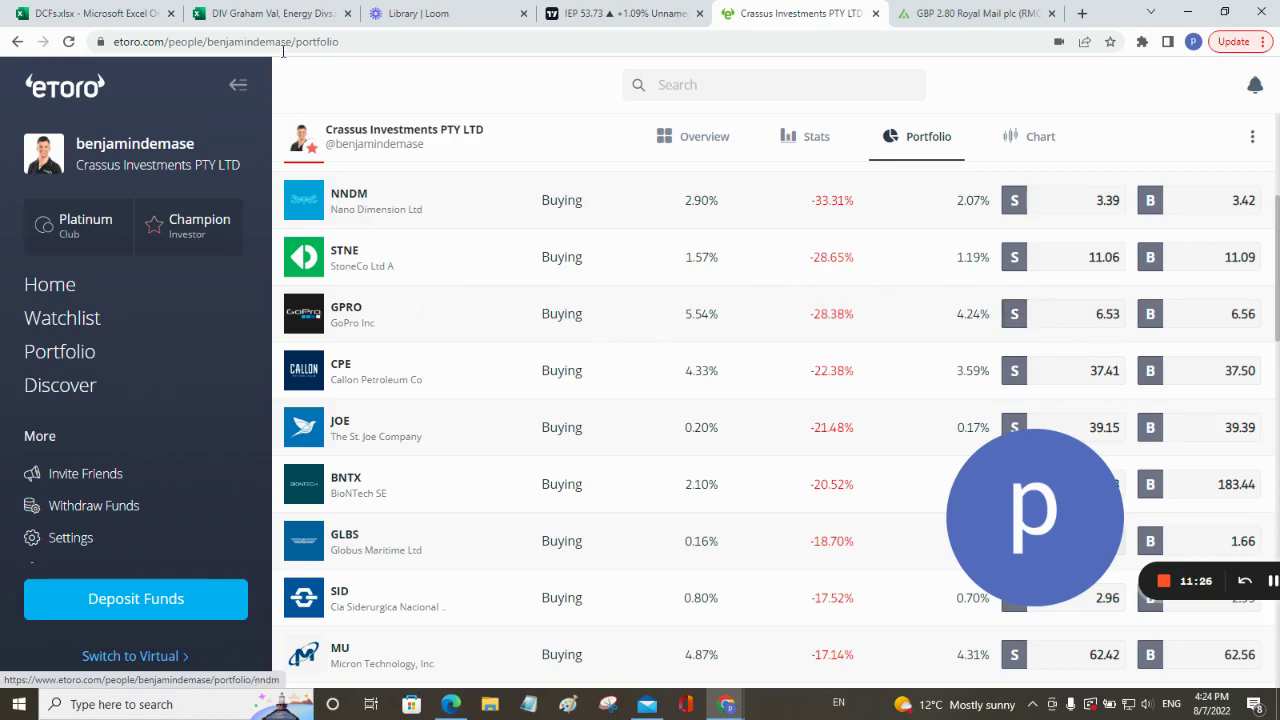
pyautogui.click(119, 13)
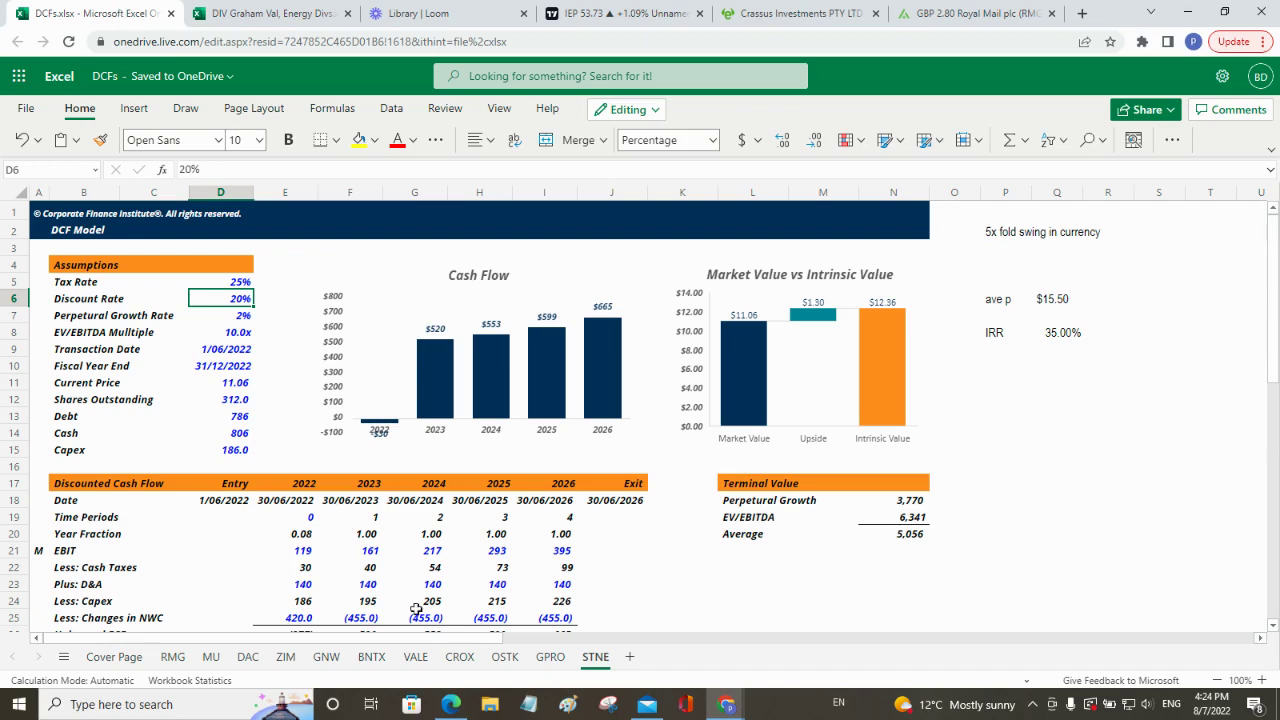
pyautogui.click(569, 659)
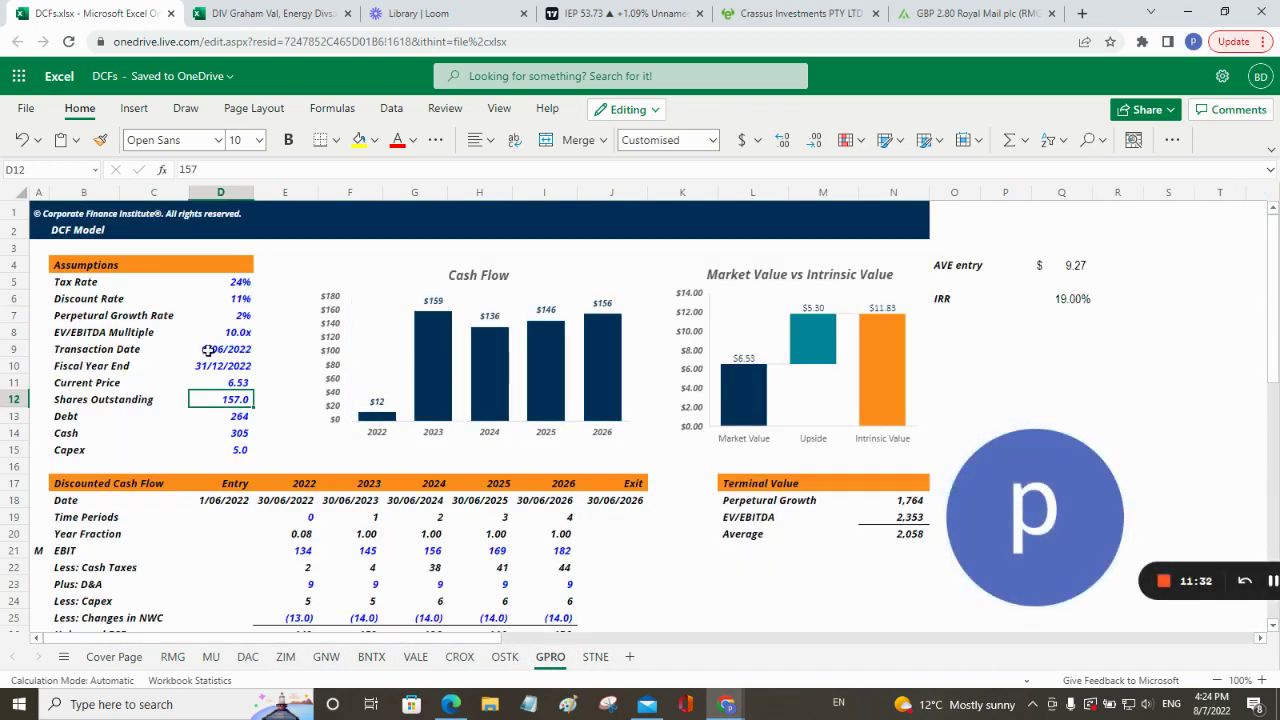
# - Review the GPRO model's discounted cash flow, intrinsic value, terminal value and rate of return sections
pyautogui.scroll(-2, 249, 358)
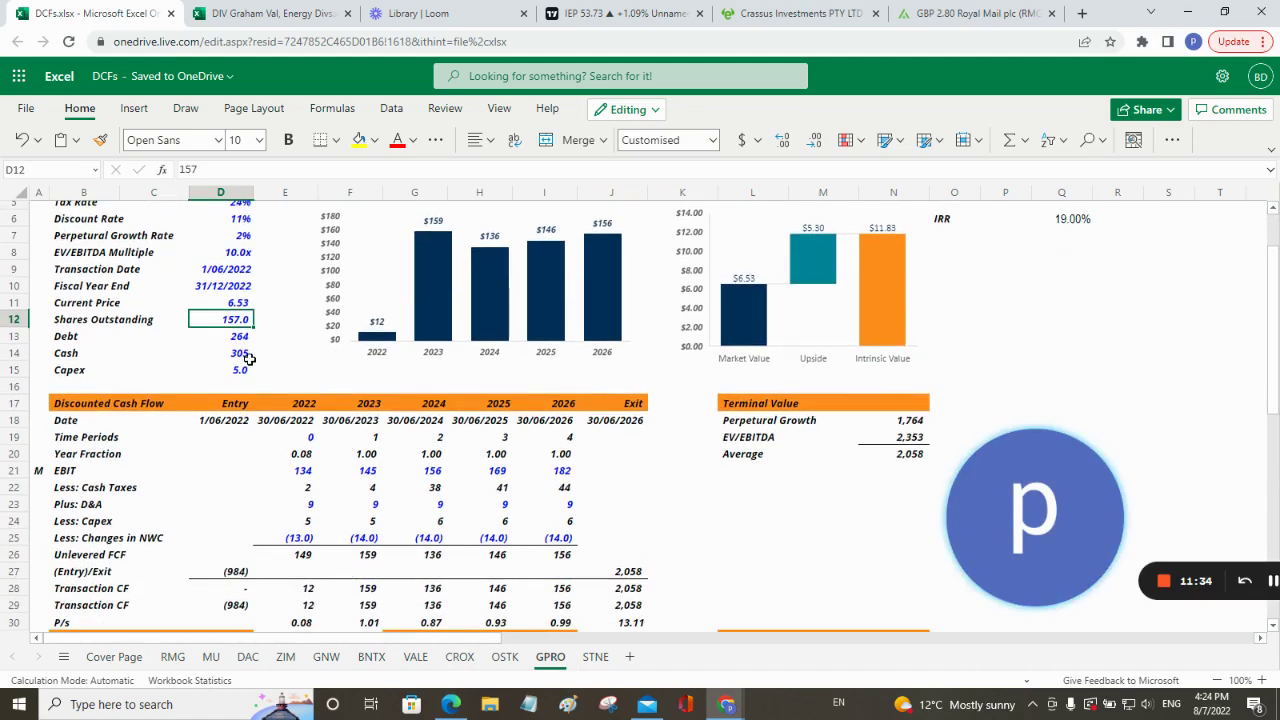
pyautogui.scroll(2, 450, 360)
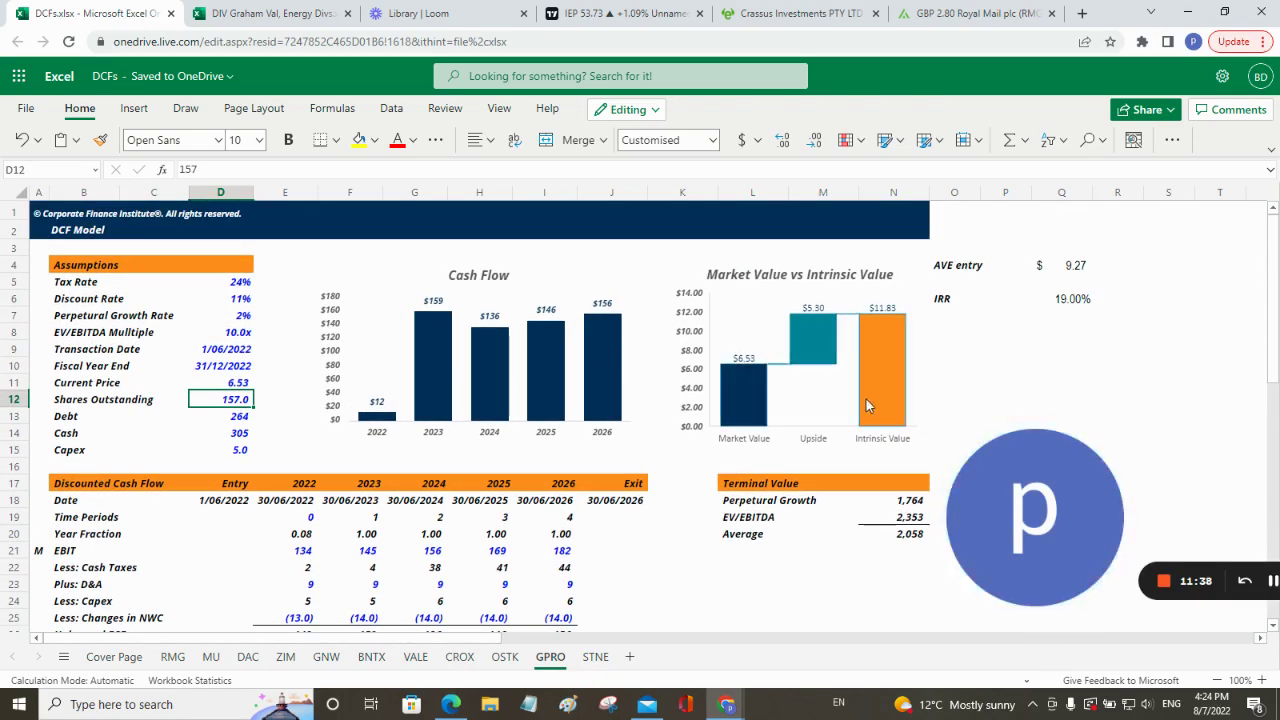
pyautogui.scroll(-6, 866, 395)
pyautogui.scroll(3, 866, 399)
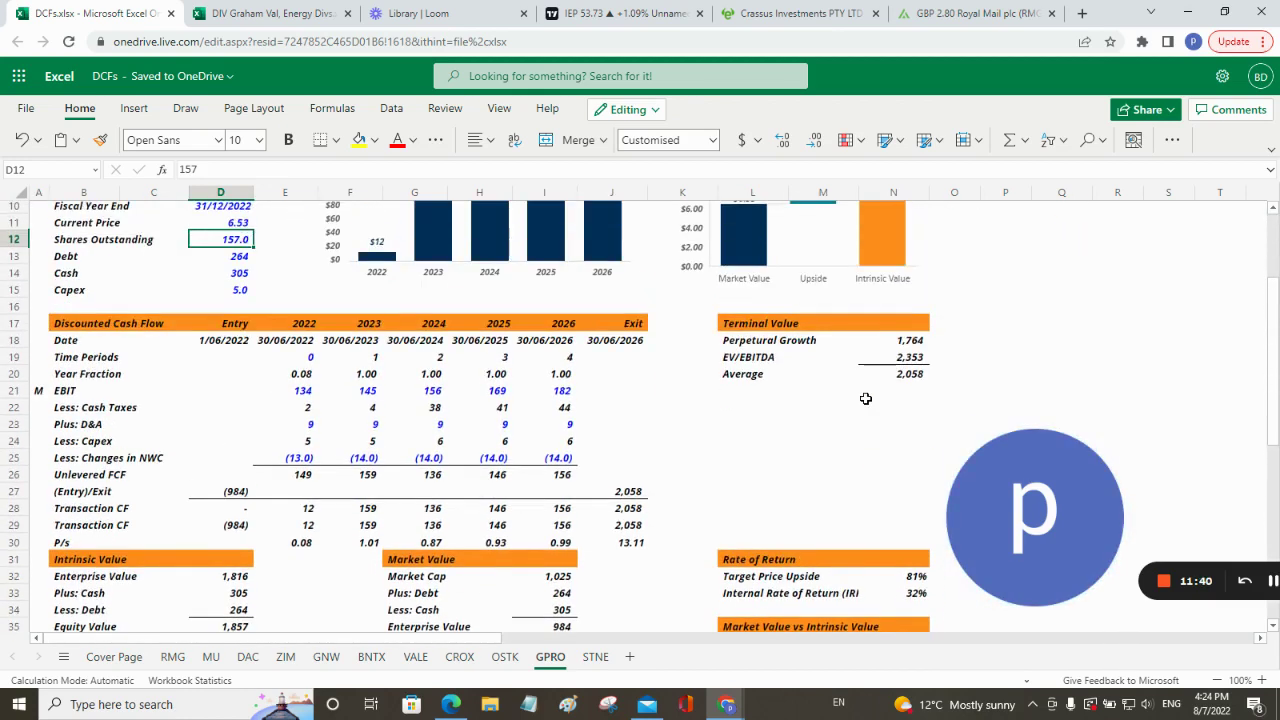
pyautogui.scroll(3, 866, 399)
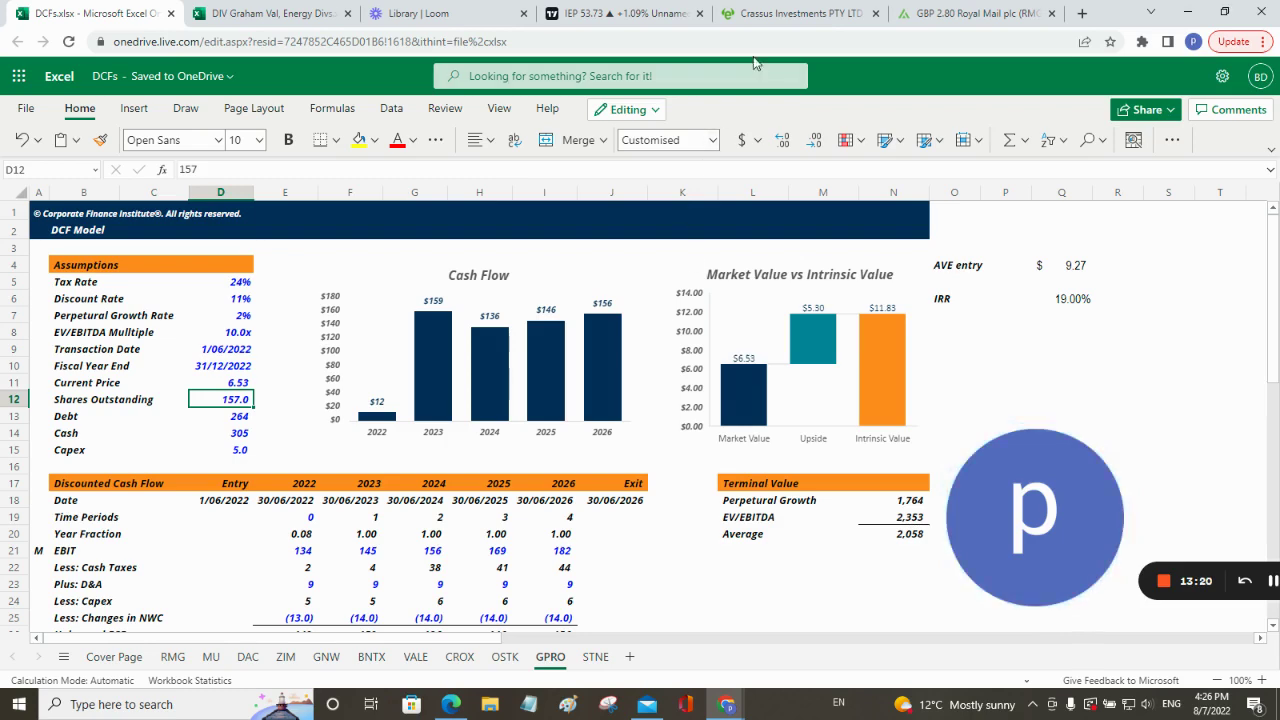
# - Check the BNTX holding among the eToro portfolio's losers, then open the BNTX sheet in the DCFs workbook
pyautogui.click(765, 20)
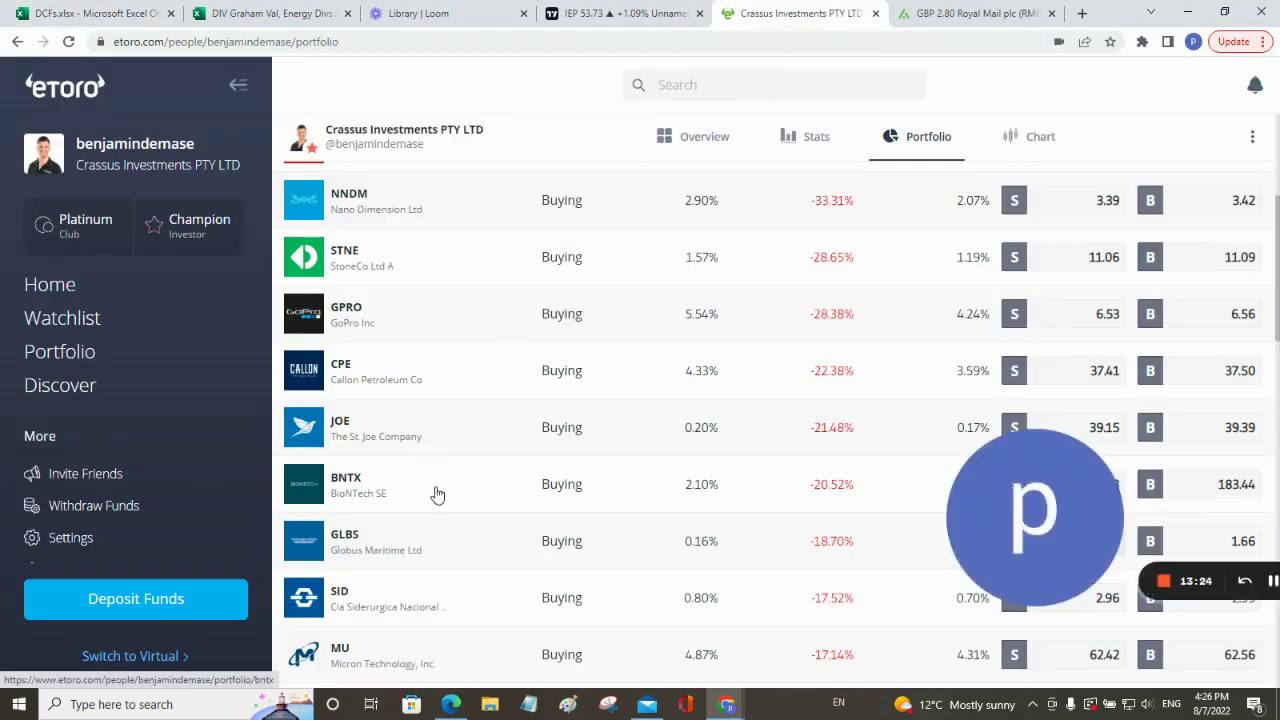
pyautogui.scroll(-1, 435, 490)
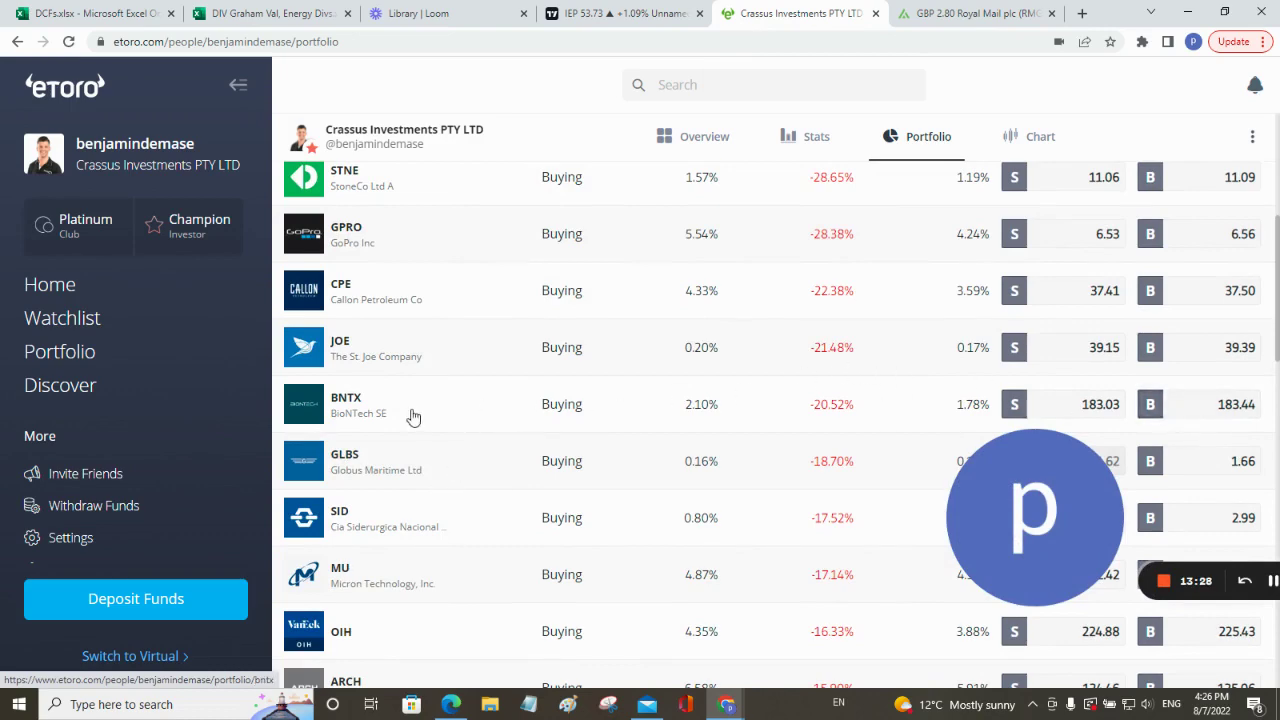
pyautogui.hotkey('ctrl', '1')
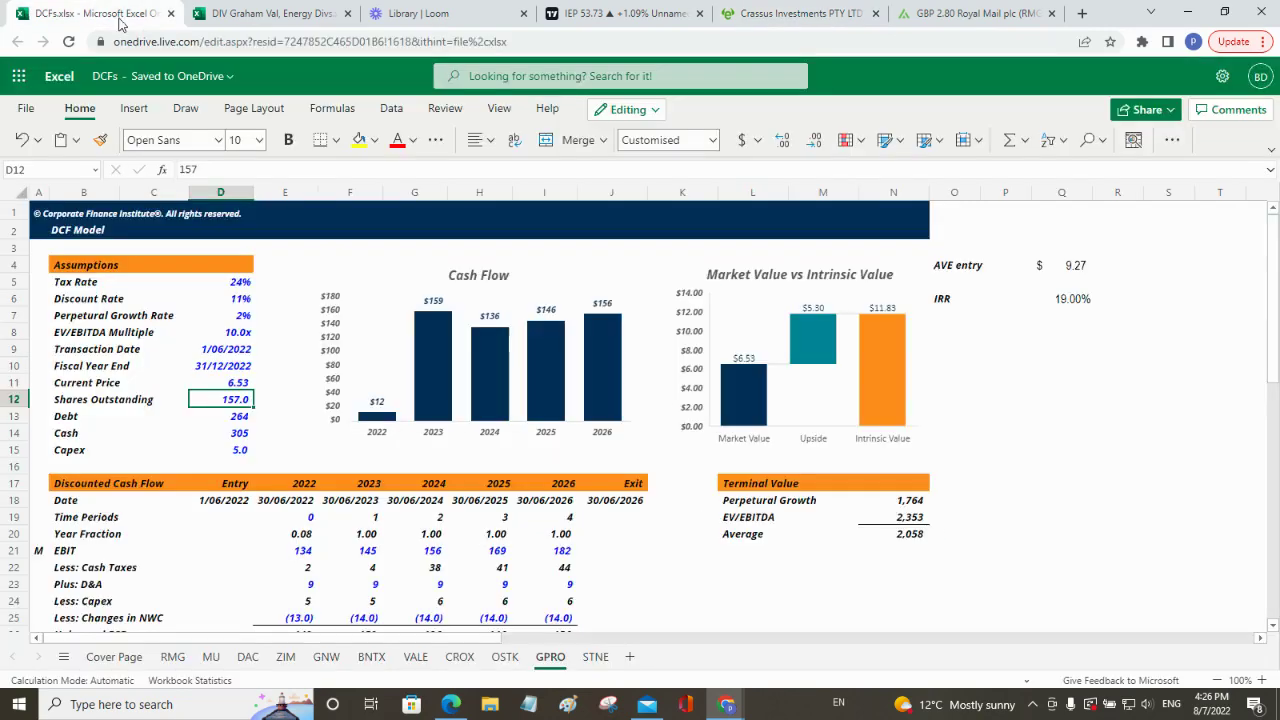
pyautogui.click(371, 657)
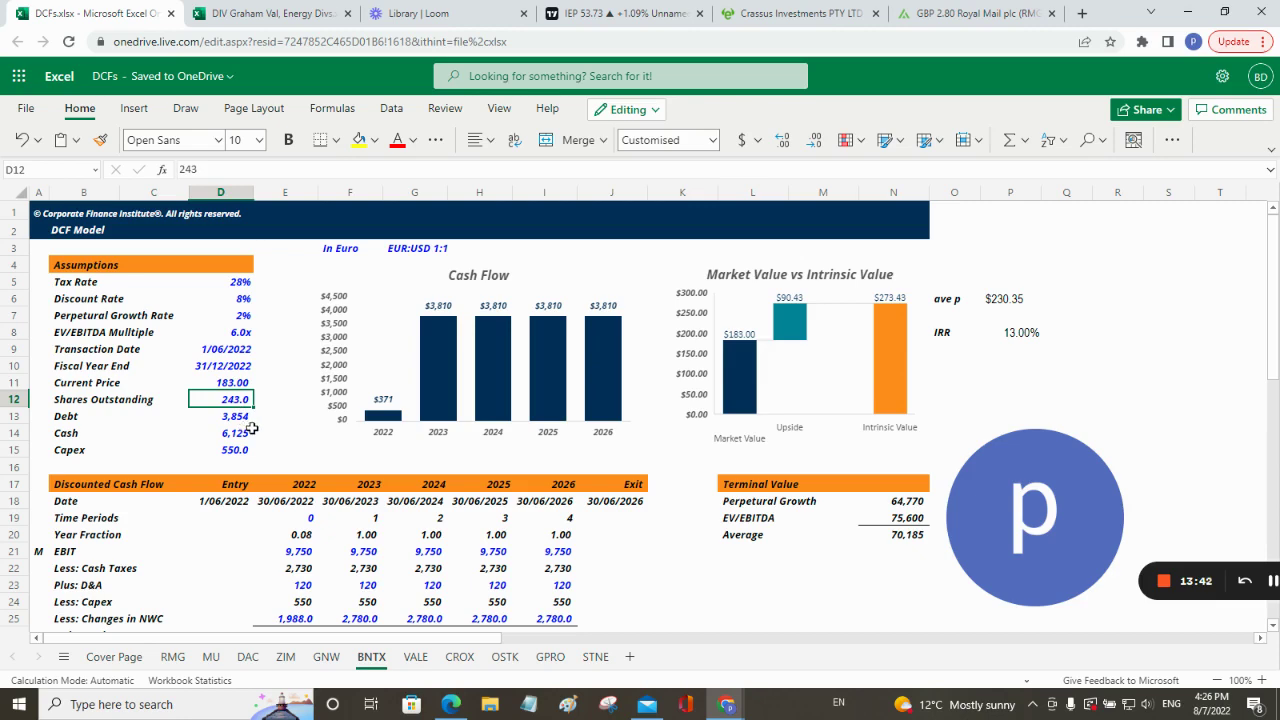
# - Review the BNTX model's discounted cash flow, cash per share, intrinsic value and rate of return, along with its assumptions and charts
pyautogui.scroll(-2, 253, 428)
pyautogui.scroll(-2, 253, 429)
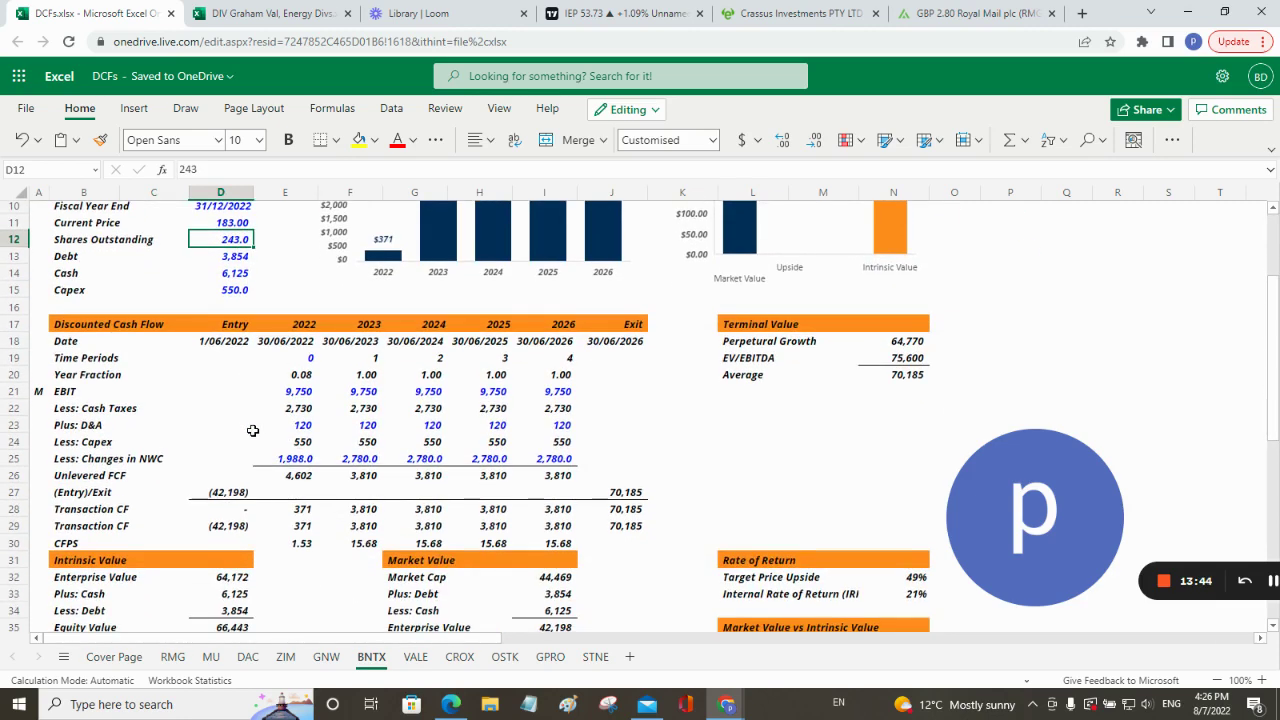
pyautogui.scroll(-2, 252, 430)
pyautogui.scroll(-2, 252, 430)
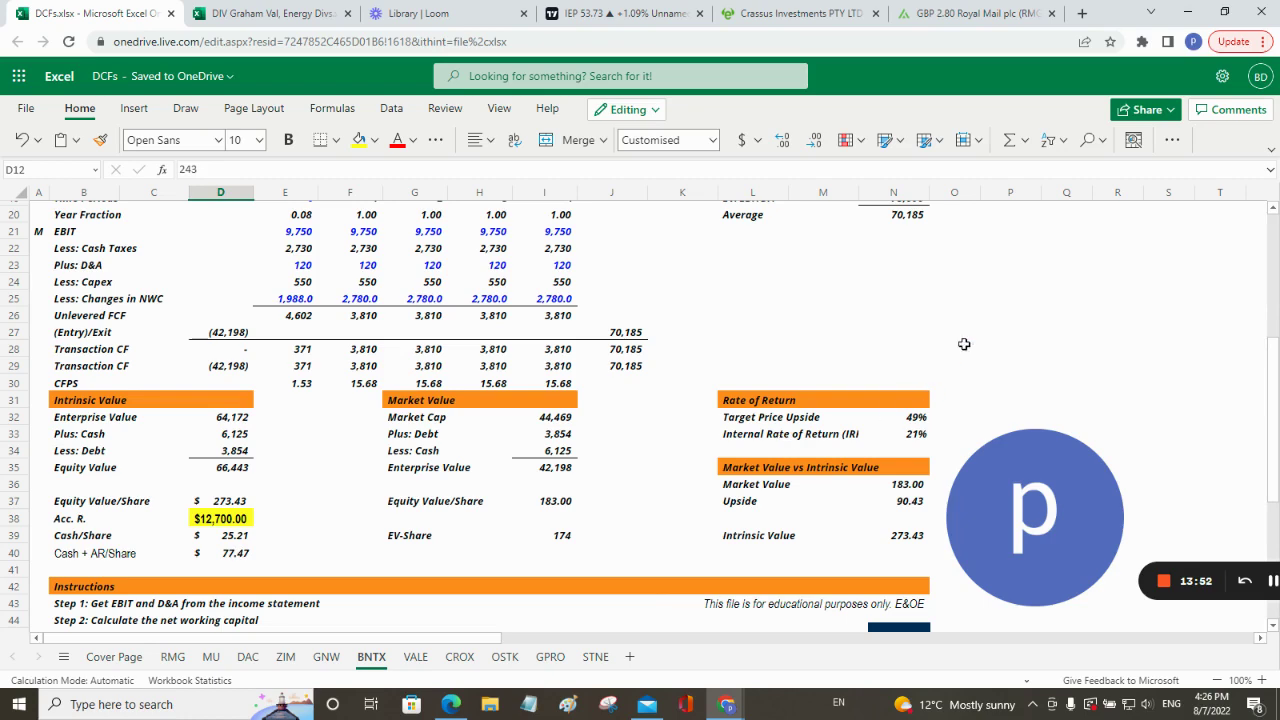
pyautogui.scroll(7, 964, 344)
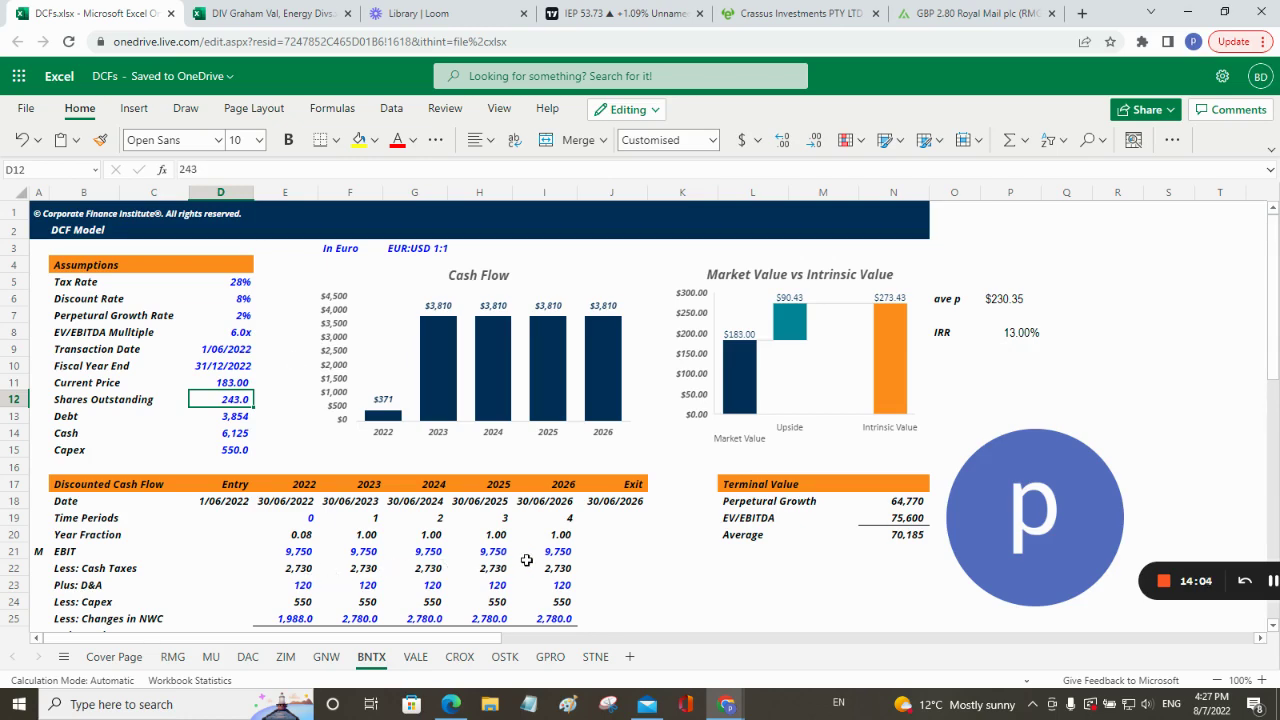
pyautogui.scroll(-2, 527, 560)
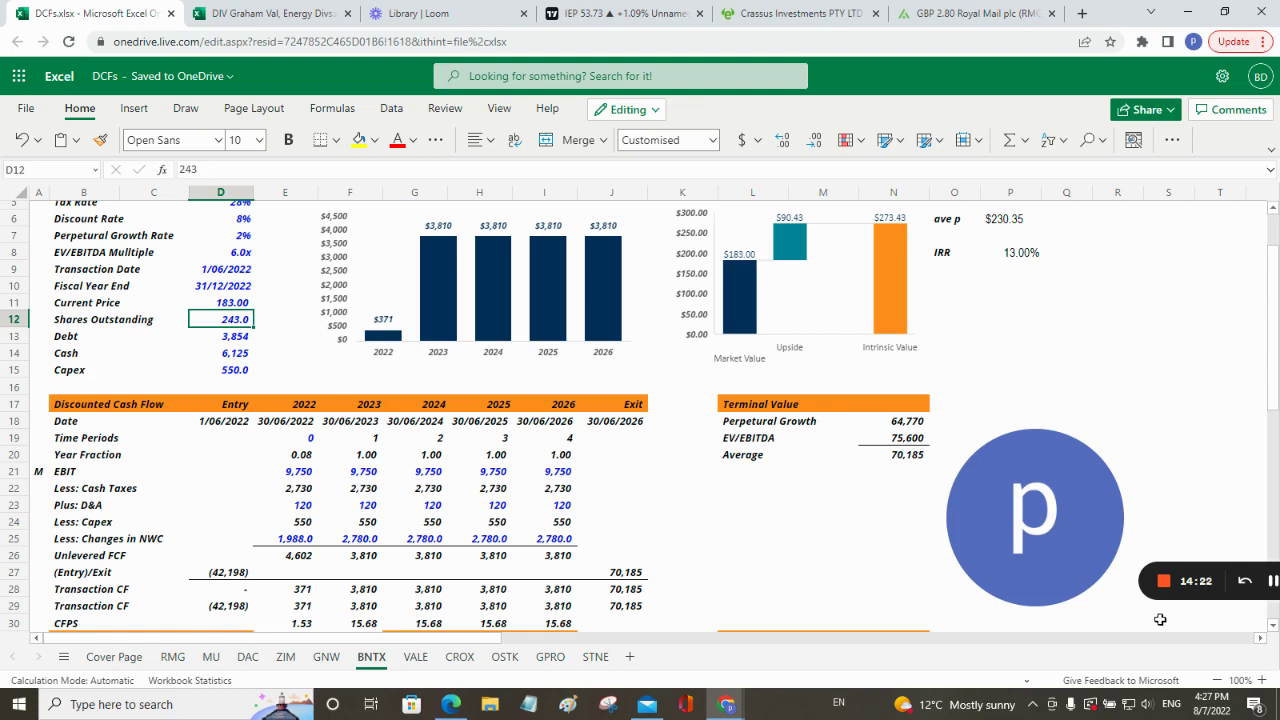
# - Switch to the eToro portfolio and sort its holdings by P/L(%) from highest to lowest
pyautogui.click(812, 22)
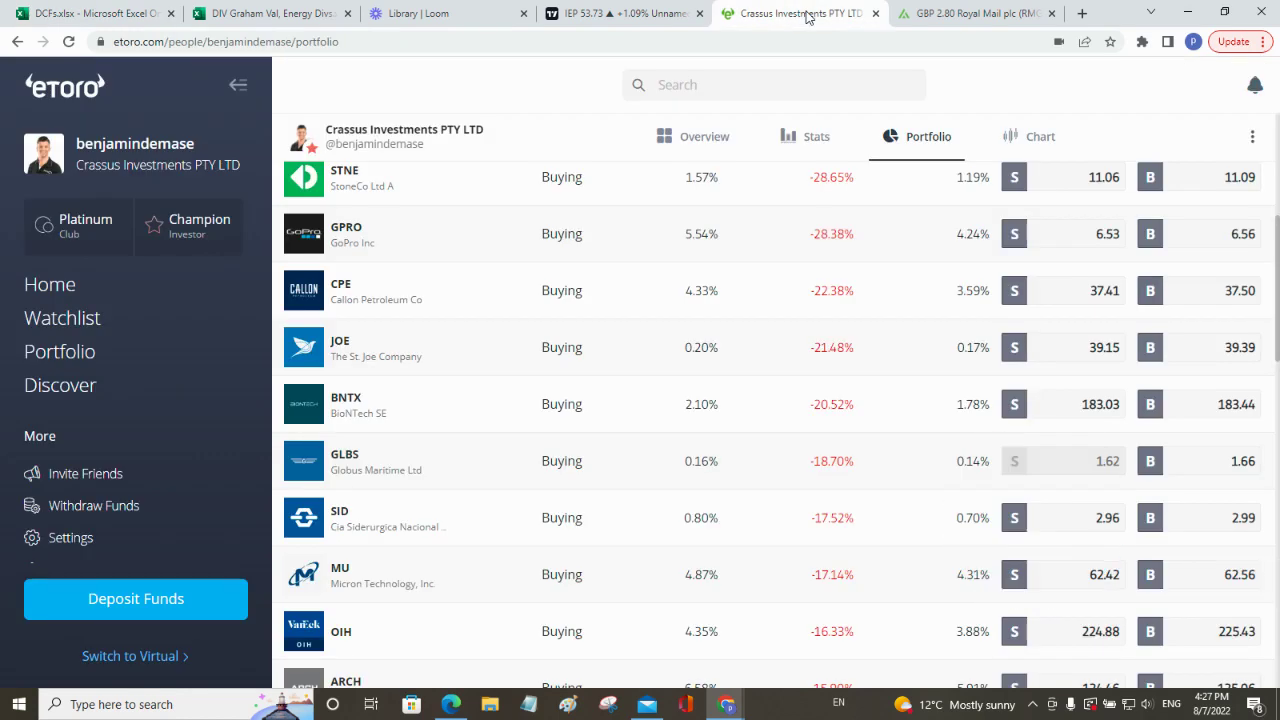
pyautogui.scroll(5, 737, 349)
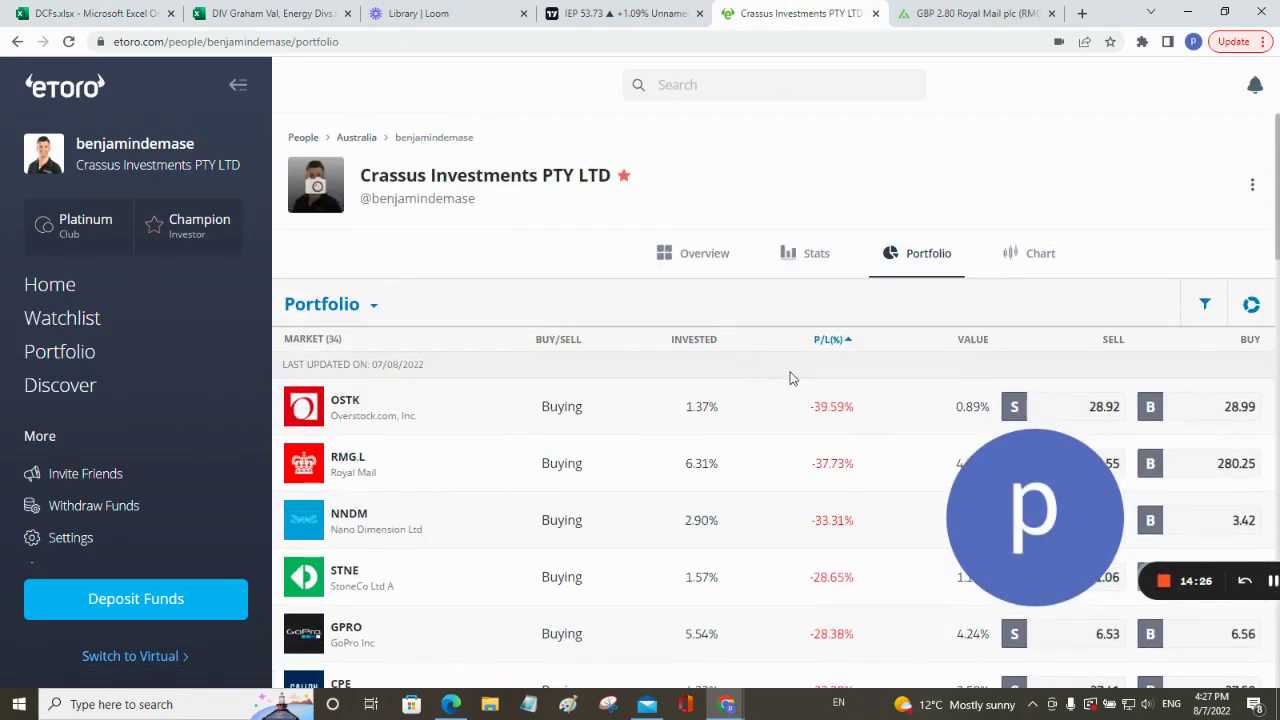
pyautogui.click(839, 348)
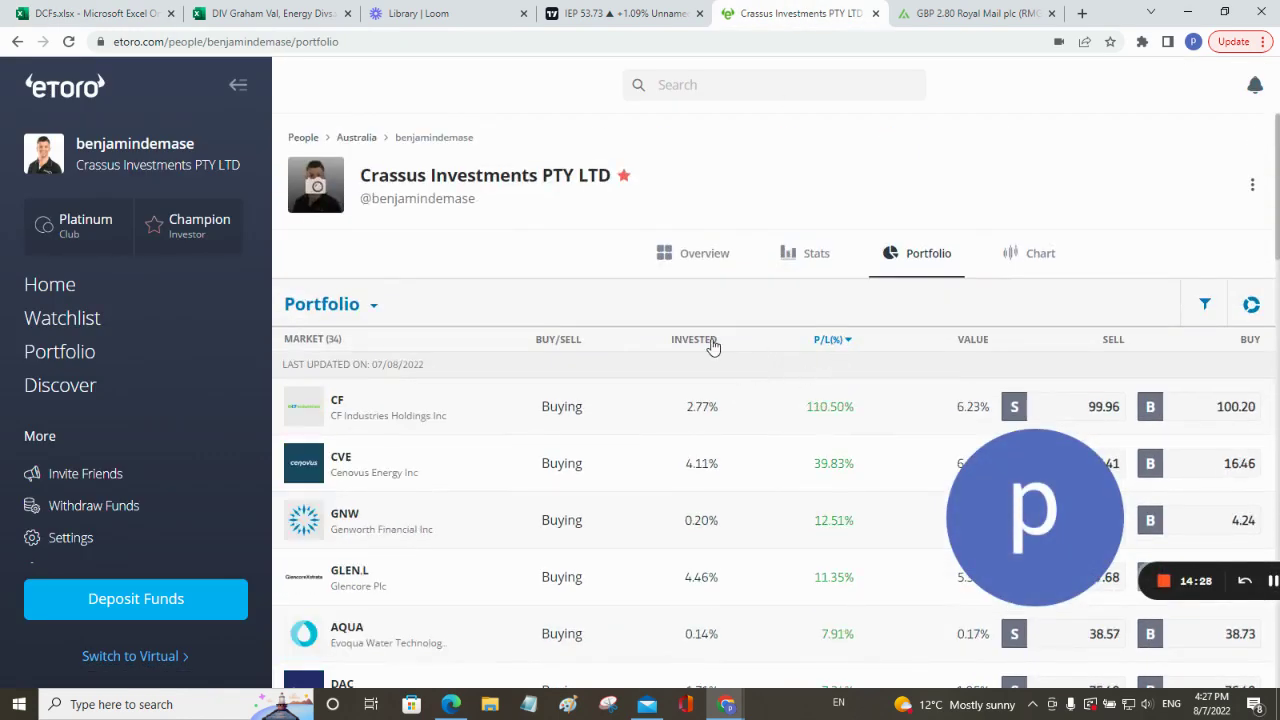